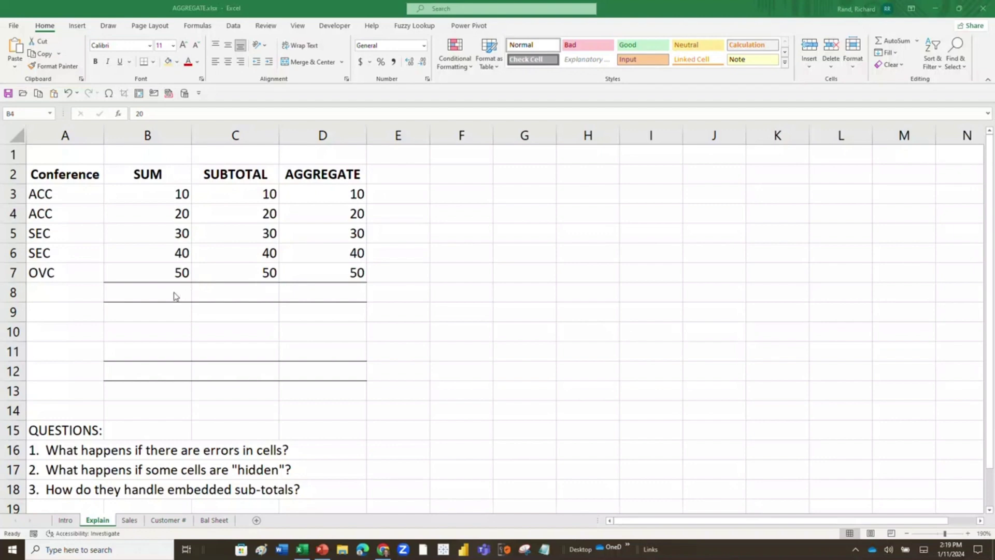
Step: Enter a SUM formula in cell B8 that totals the range B3:B7
{"action": "key", "text": "Down"}
{"action": "key", "text": "Down"}
{"action": "key", "text": "Down"}
{"action": "key", "text": "Down"}
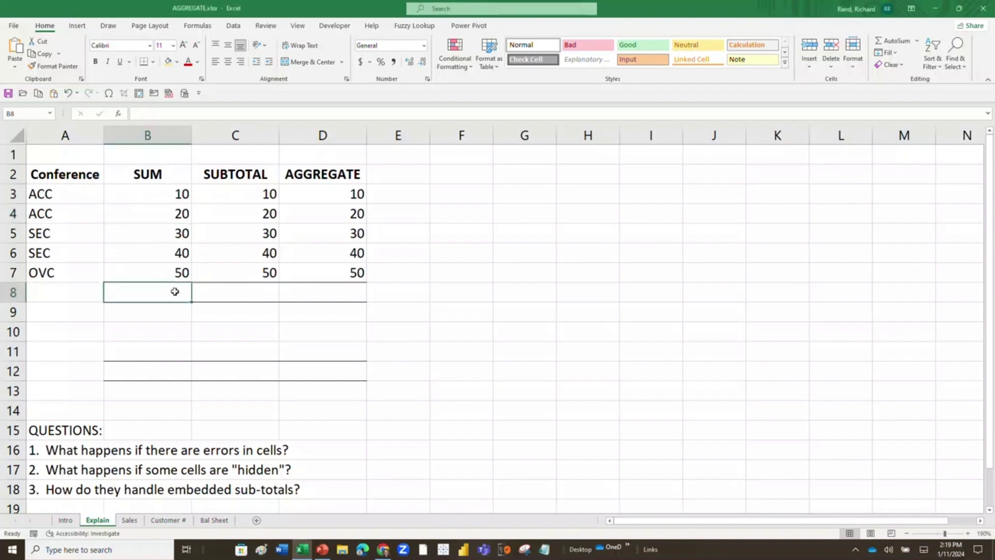
{"action": "type", "text": "=sum("}
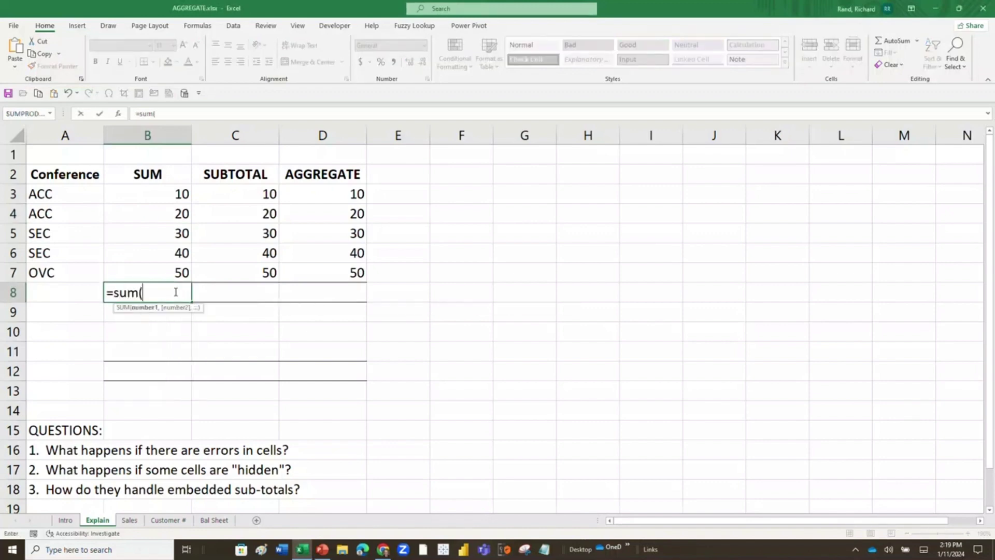
{"action": "left_click", "coordinate": [164, 198]}
{"action": "left_click_drag", "start_coordinate": [165, 198], "coordinate": [163, 270]}
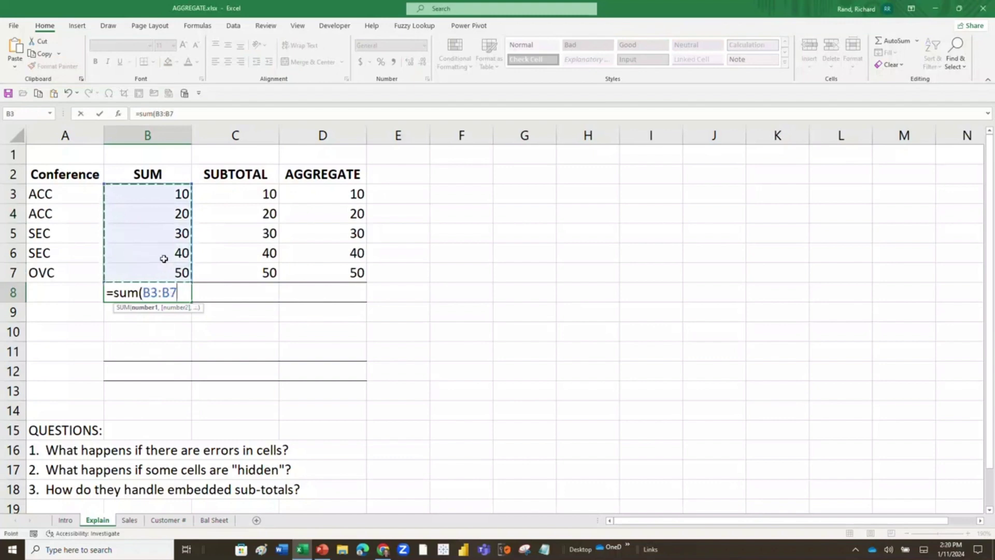
{"action": "key", "text": "Return"}
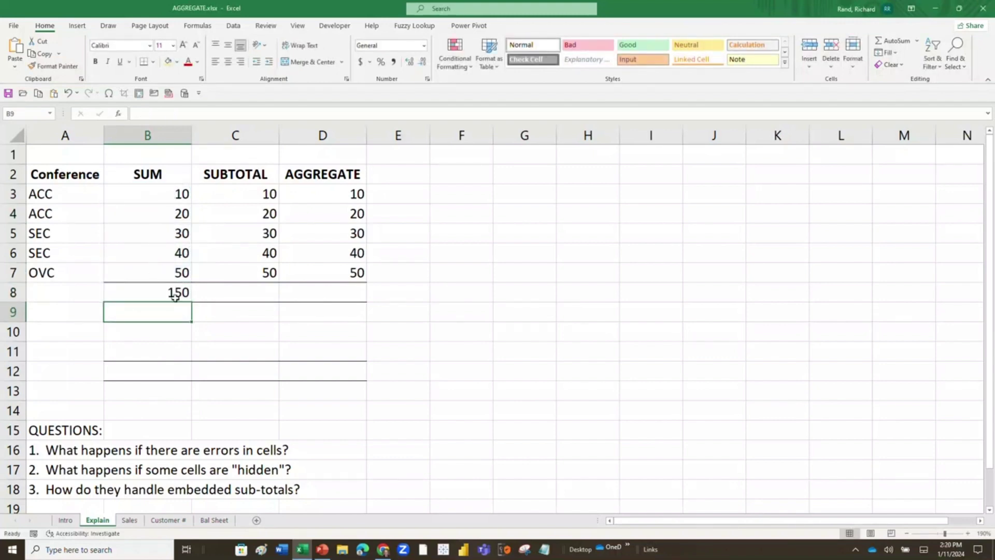
Step: Enter a SUBTOTAL formula in cell C8 using function 9 - SUM over the range C3:C7
{"action": "left_click", "coordinate": [212, 294]}
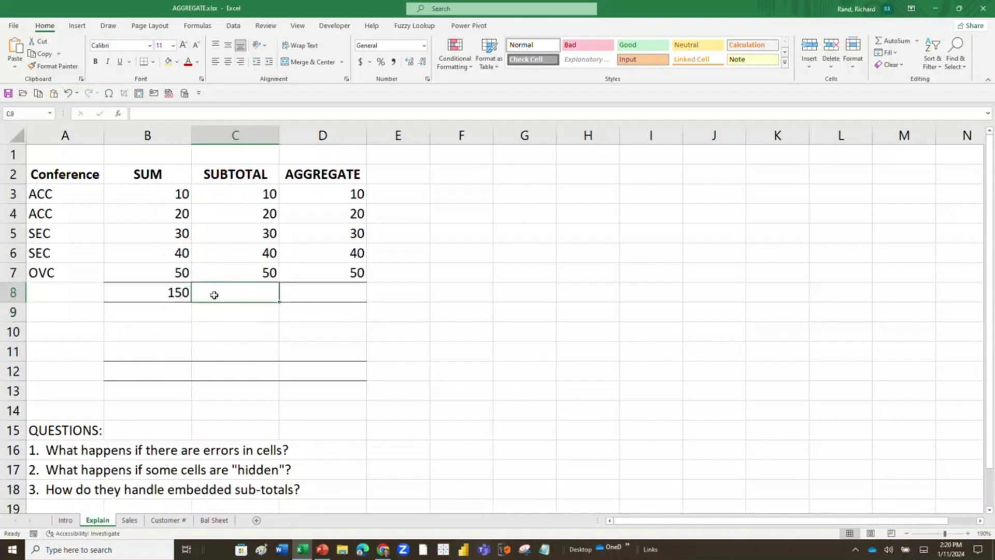
{"action": "type", "text": "=jsubtotal"}
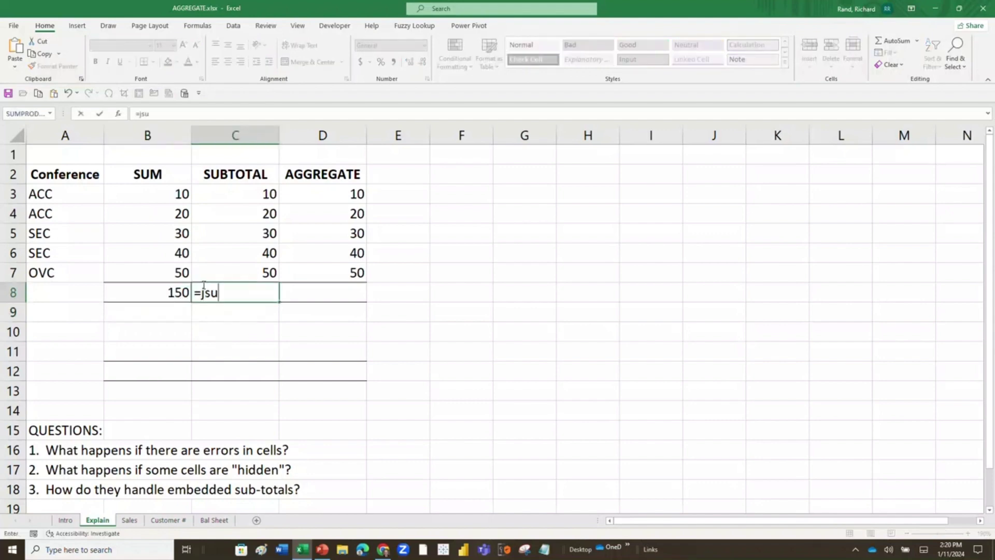
{"action": "key", "text": "BackSpace"}
{"action": "key", "text": "BackSpace"}
{"action": "key", "text": "BackSpace"}
{"action": "key", "text": "BackSpace"}
{"action": "key", "text": "BackSpace"}
{"action": "key", "text": "BackSpace"}
{"action": "key", "text": "BackSpace"}
{"action": "key", "text": "BackSpace"}
{"action": "key", "text": "BackSpace"}
{"action": "type", "text": "subto"}
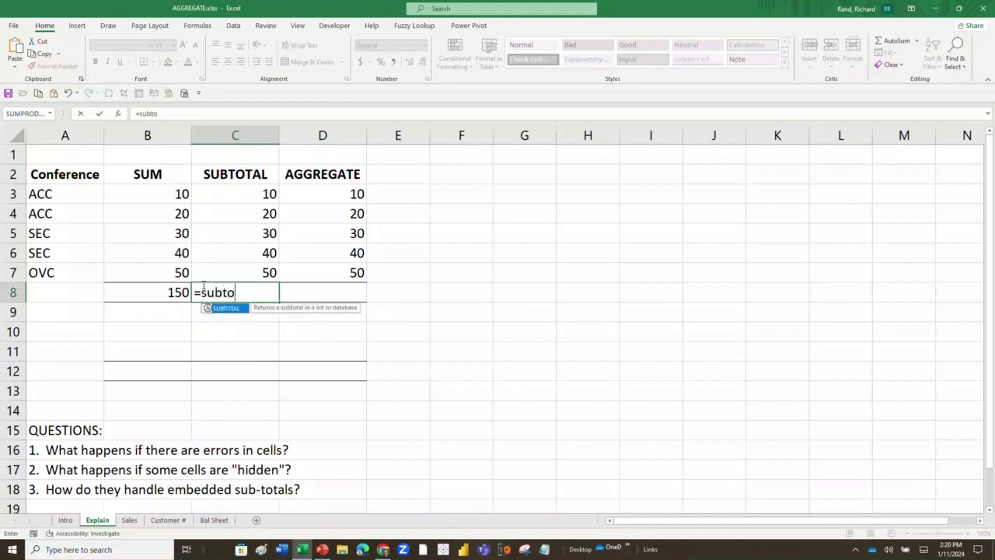
{"action": "type", "text": "tal("}
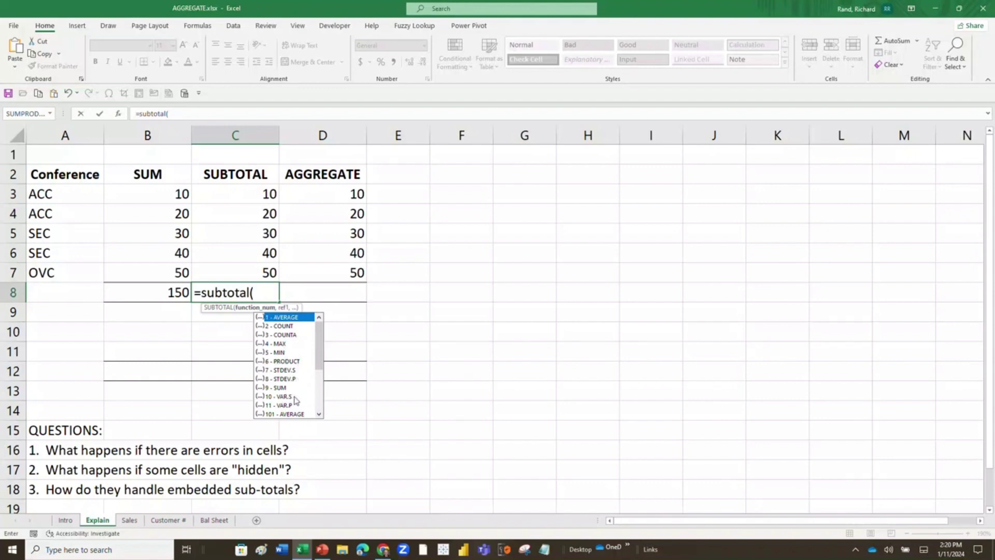
{"action": "left_click_drag", "start_coordinate": [319, 344], "coordinate": [313, 374]}
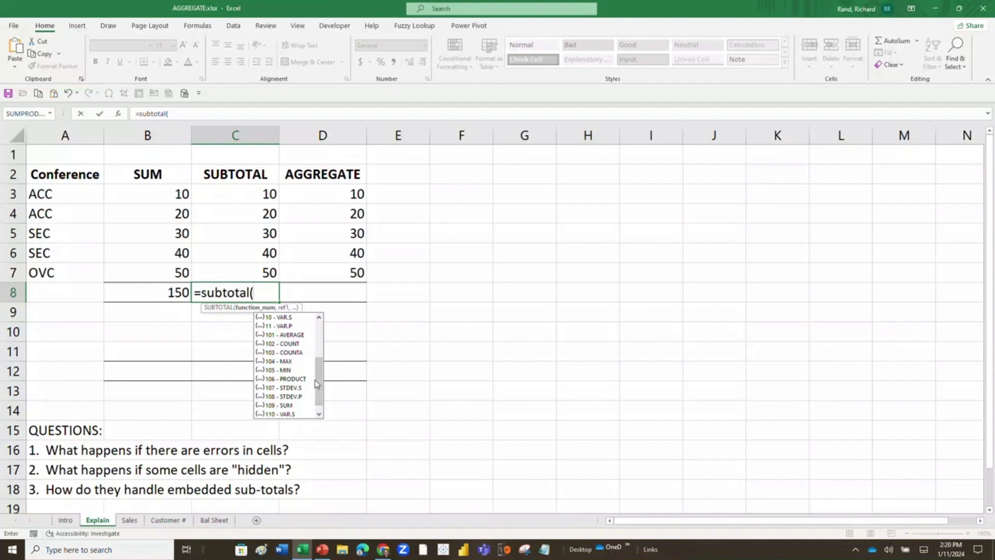
{"action": "left_click_drag", "start_coordinate": [319, 381], "coordinate": [318, 339]}
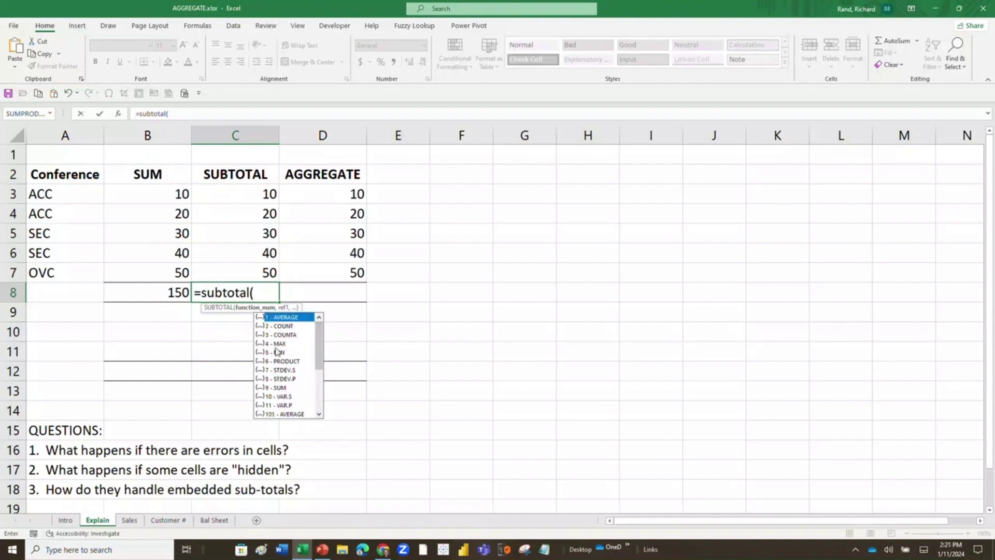
{"action": "double_click", "coordinate": [280, 388]}
{"action": "type", "text": ","}
{"action": "left_click_drag", "start_coordinate": [244, 195], "coordinate": [247, 268]}
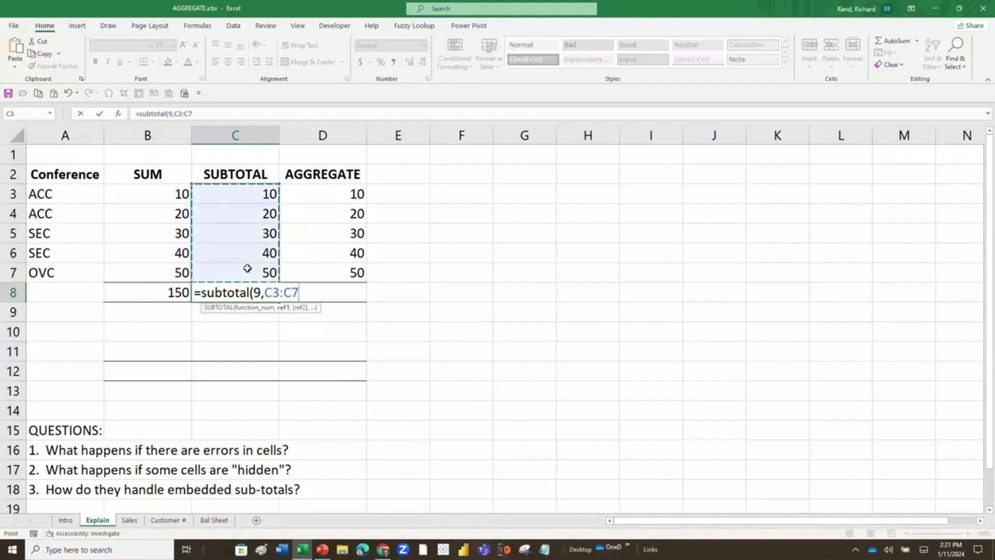
{"action": "key", "text": "Return"}
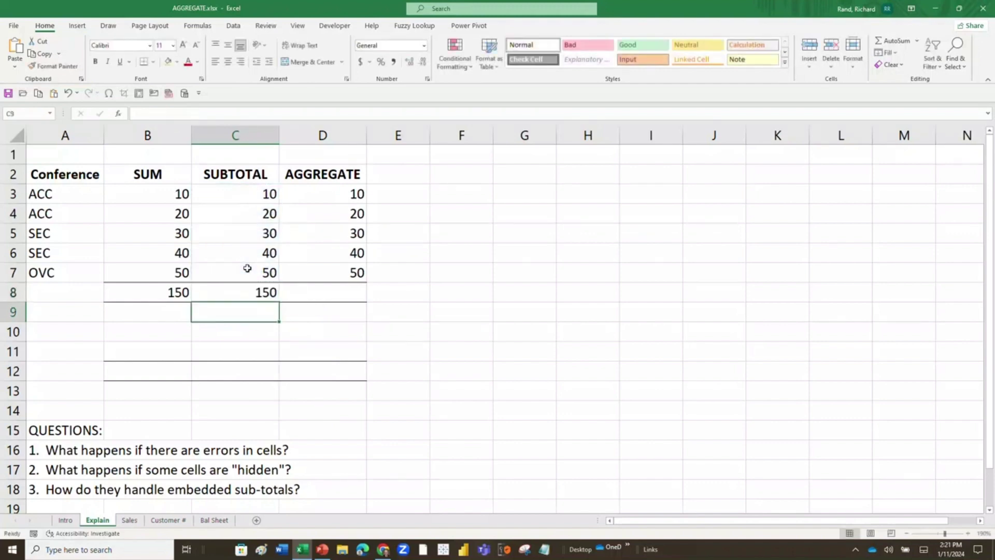
Step: Enter an AGGREGATE formula in D8 with function 9 - SUM, option 3 (ignore hidden rows, error values, nested SUBTOTAL and AGGREGATE functions) over D3:D7
{"action": "left_click", "coordinate": [307, 293]}
{"action": "type", "text": "=as"}
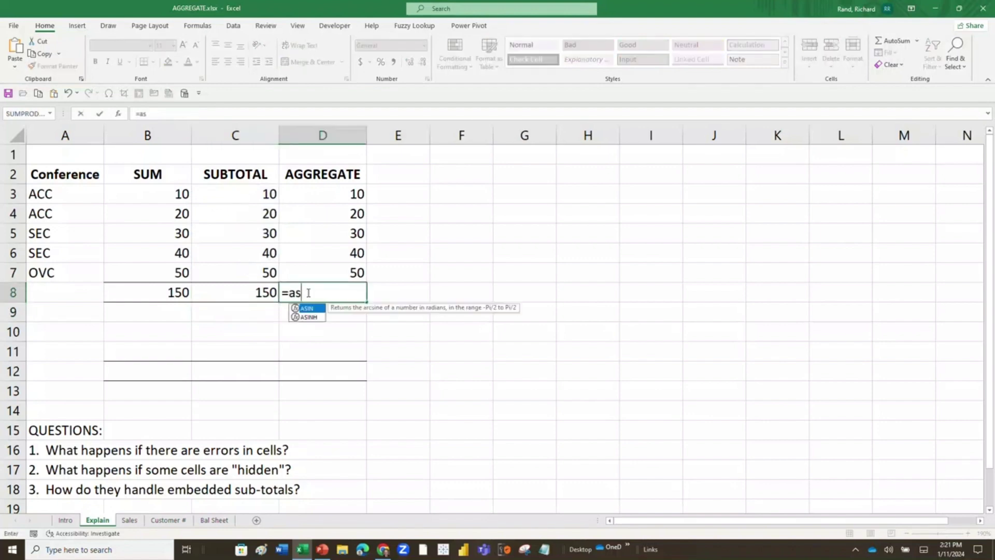
{"action": "key", "text": "BackSpace"}
{"action": "type", "text": "ggregate"}
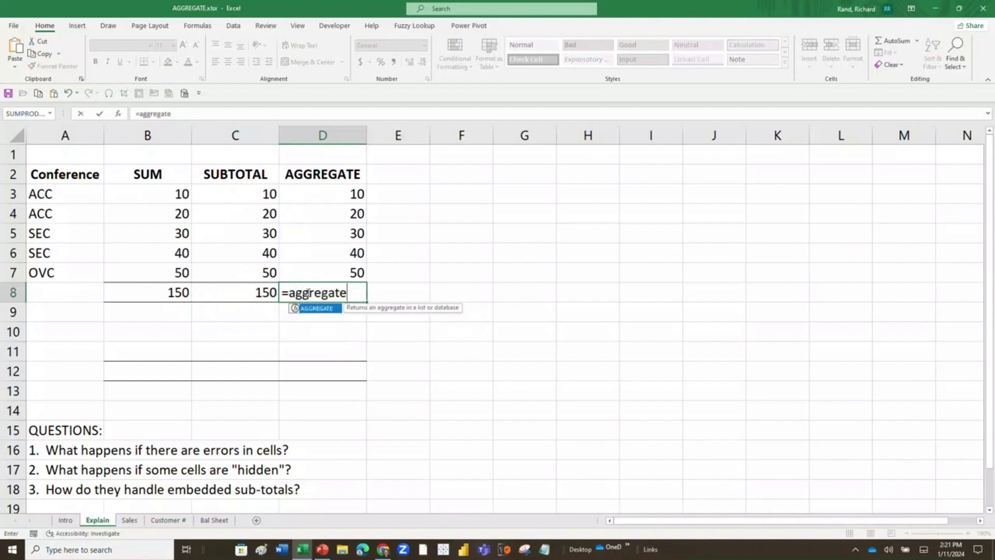
{"action": "type", "text": "("}
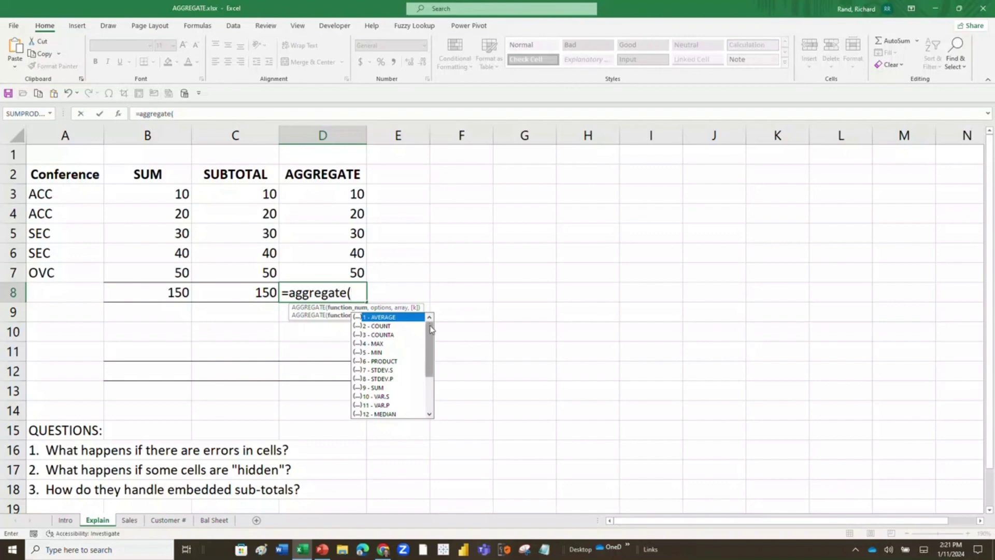
{"action": "left_click_drag", "start_coordinate": [430, 329], "coordinate": [431, 373]}
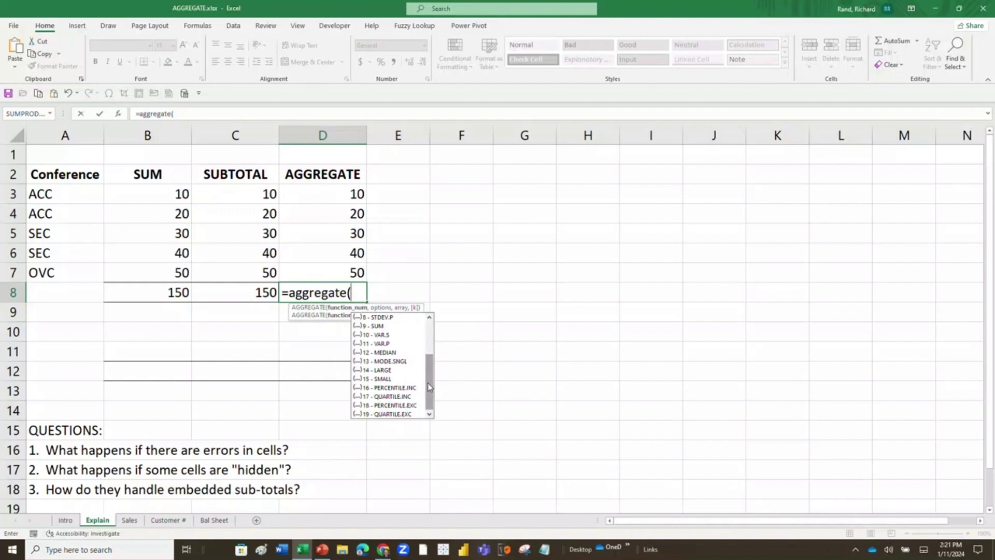
{"action": "double_click", "coordinate": [378, 326]}
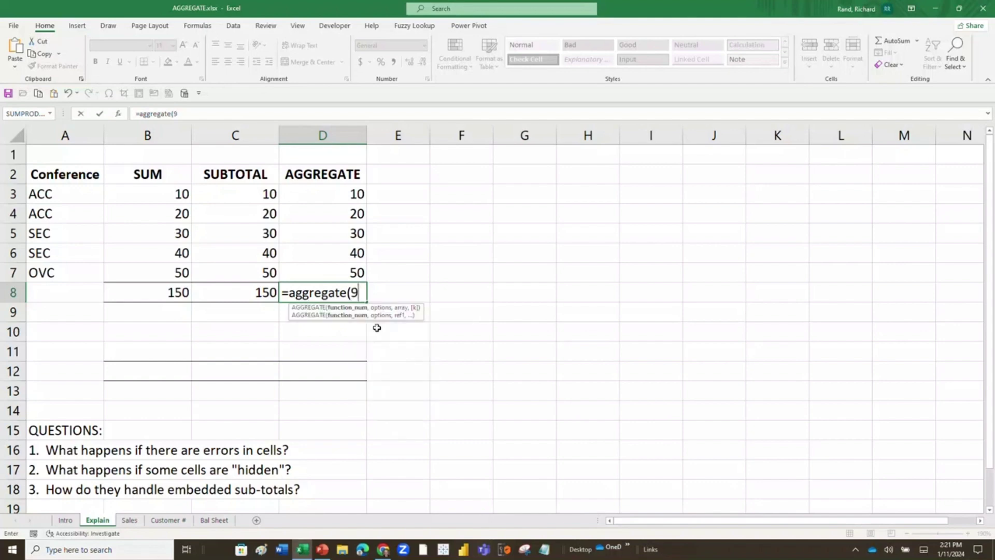
{"action": "type", "text": ","}
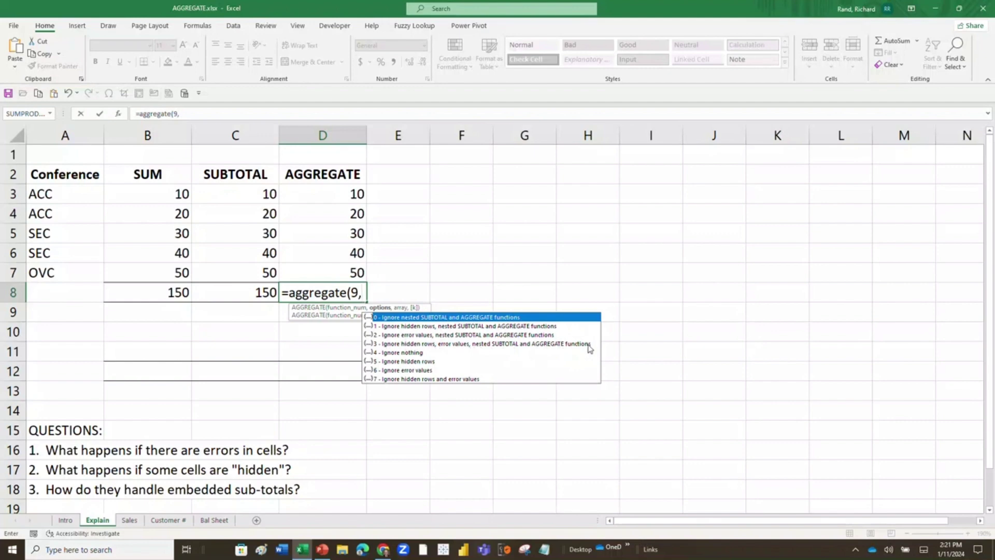
{"action": "left_click", "coordinate": [408, 344]}
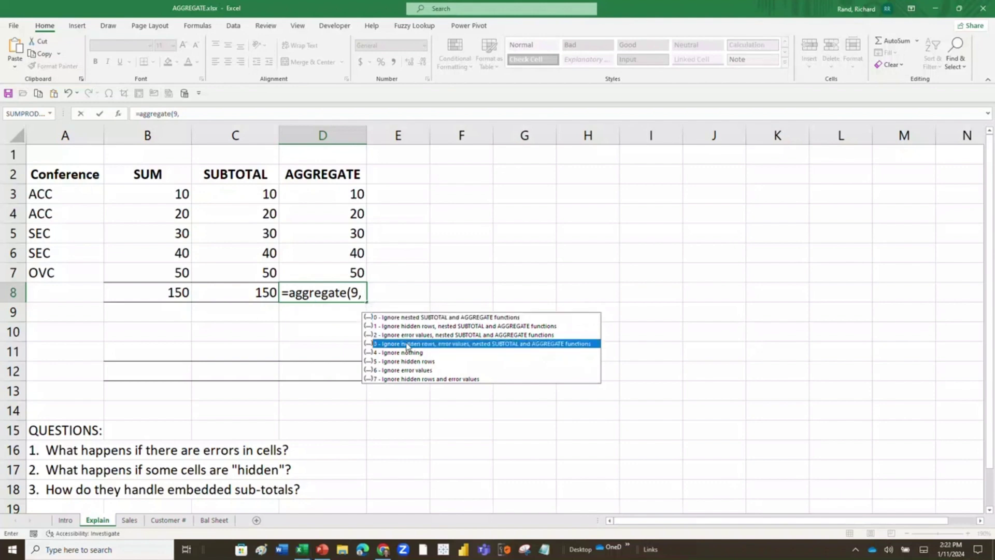
{"action": "double_click", "coordinate": [407, 344]}
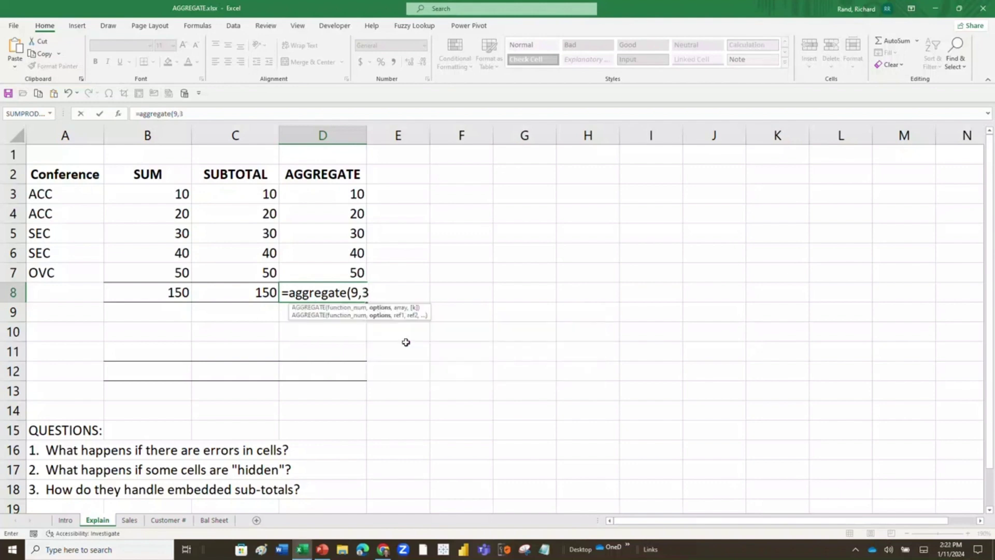
{"action": "type", "text": ","}
{"action": "left_click_drag", "start_coordinate": [355, 199], "coordinate": [344, 274]}
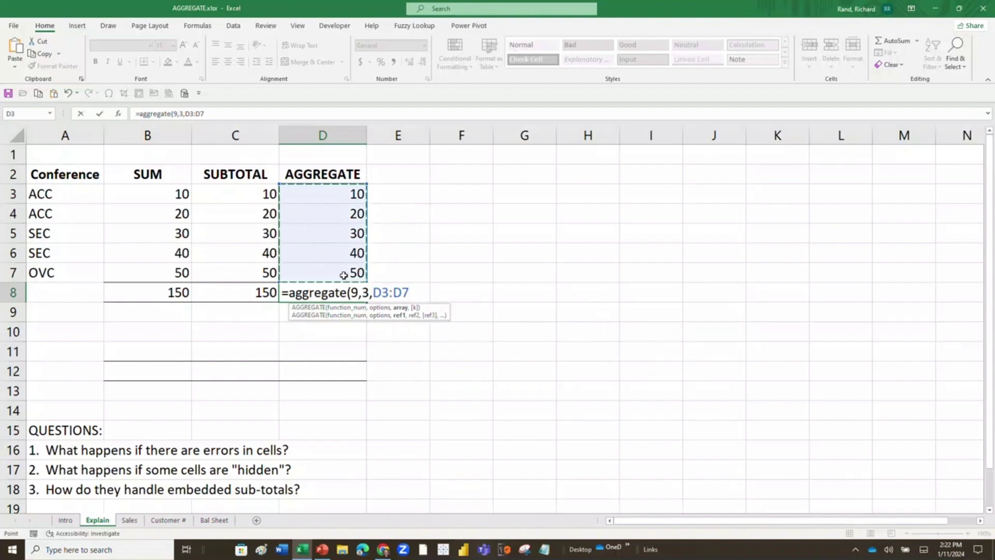
{"action": "type", "text": ")"}
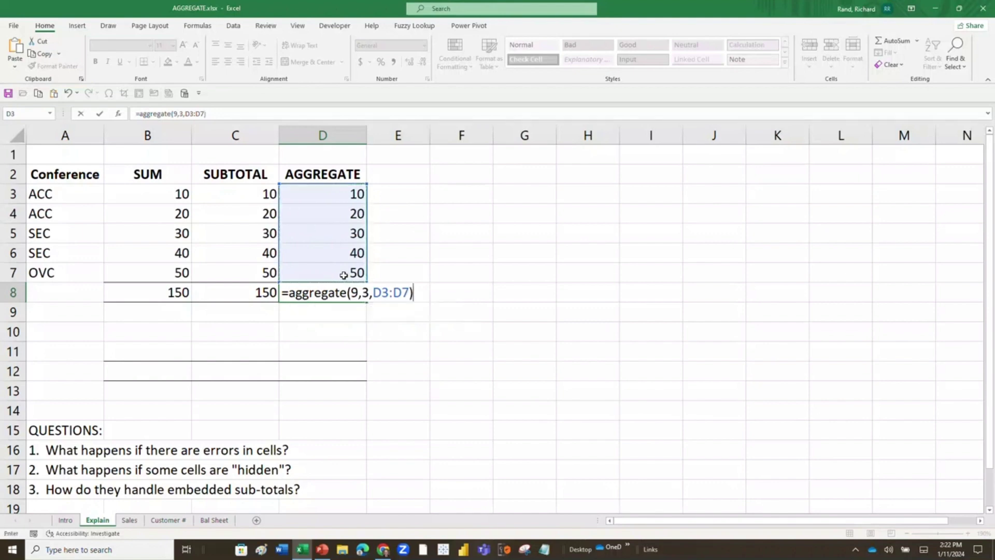
{"action": "key", "text": "Return"}
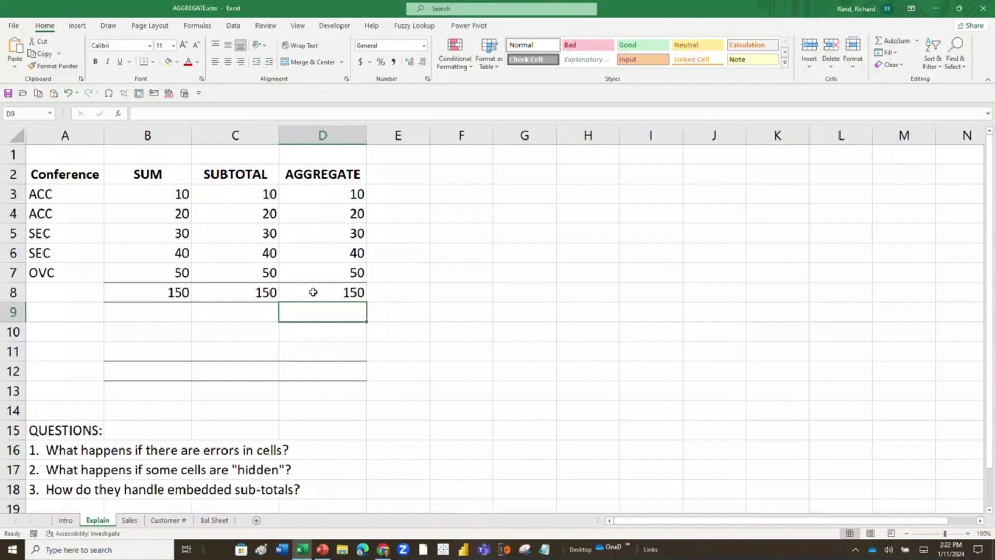
Step: Replace the value in cell B3 with the formula =10/0
{"action": "left_click", "coordinate": [151, 195]}
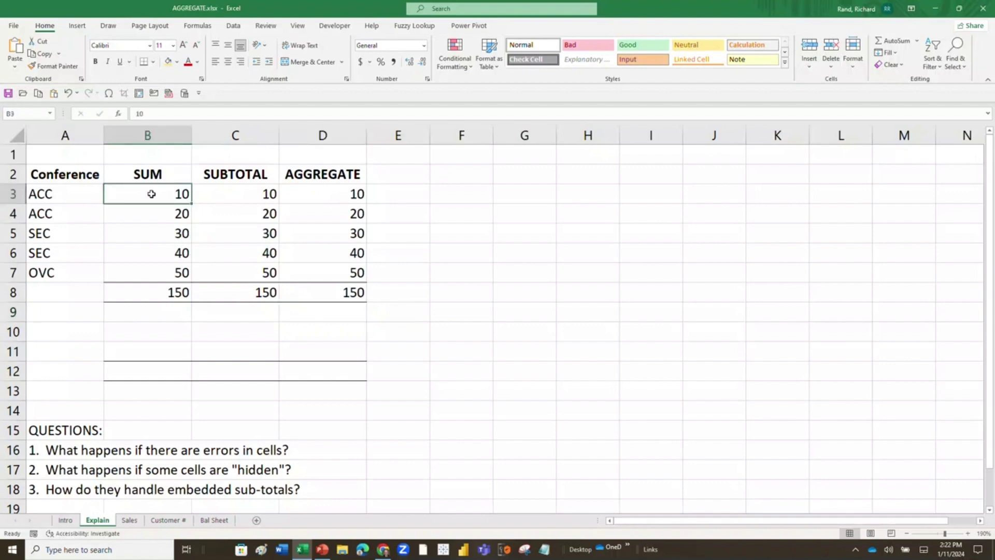
{"action": "key", "text": "F2"}
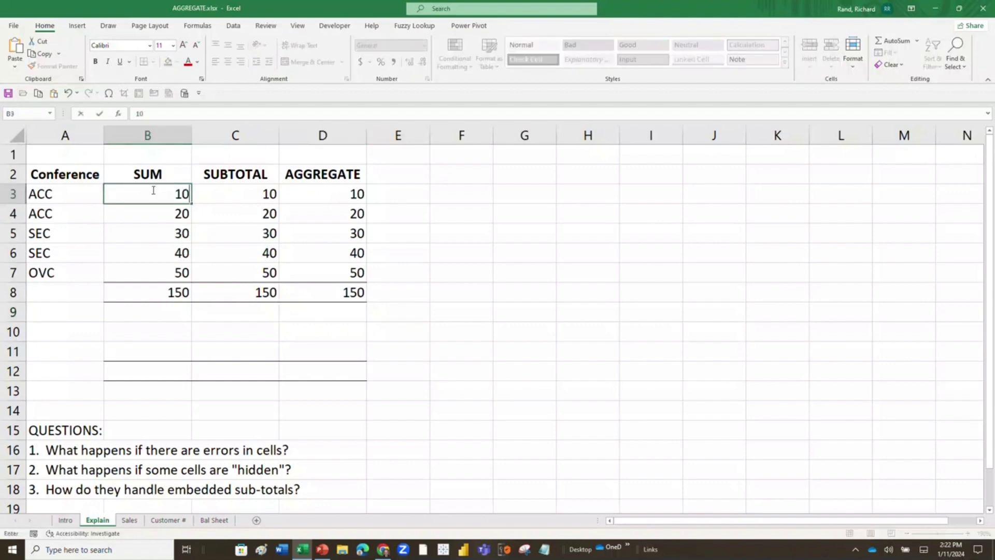
{"action": "type", "text": "/"}
{"action": "key", "text": "BackSpace"}
{"action": "key", "text": "BackSpace"}
{"action": "type", "text": "=10/0"}
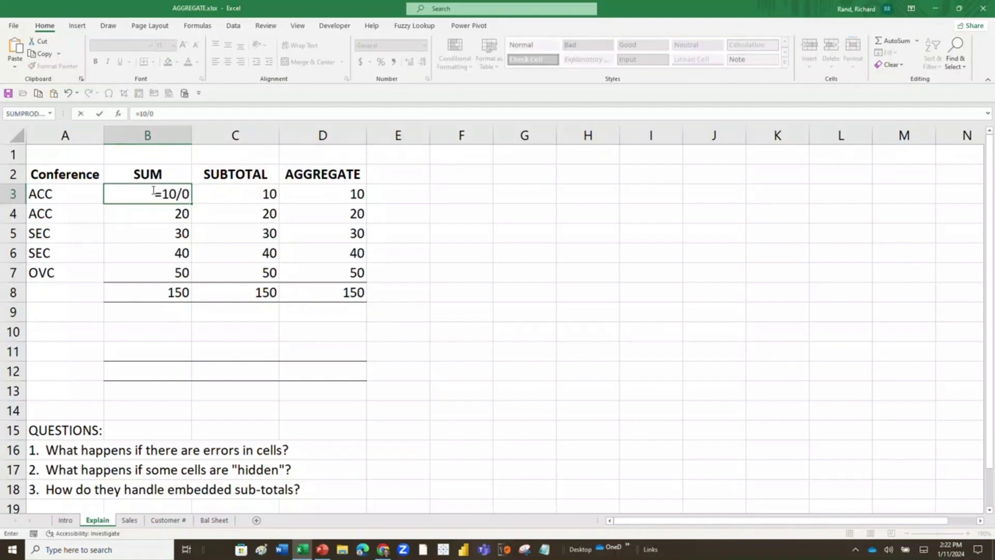
{"action": "key", "text": "Return"}
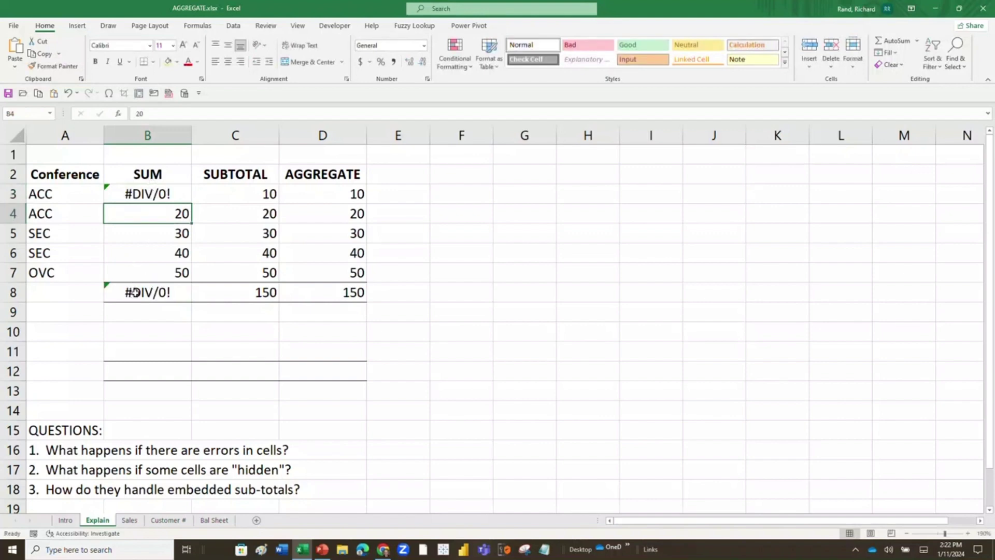
Step: Copy the division formula from B3 across to C3 and D3
{"action": "left_click", "coordinate": [190, 198]}
{"action": "left_click_drag", "start_coordinate": [191, 203], "coordinate": [250, 202]}
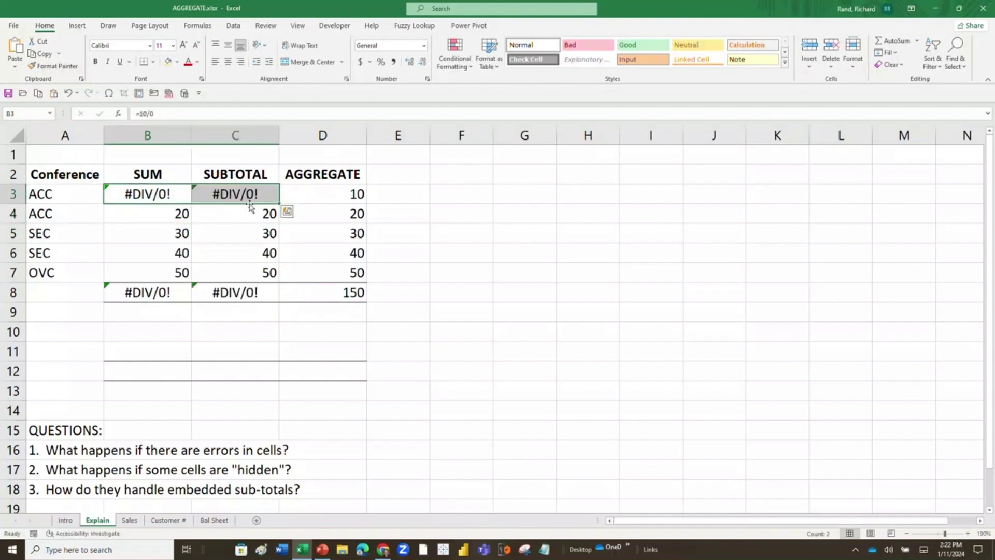
{"action": "left_click_drag", "start_coordinate": [278, 206], "coordinate": [339, 206]}
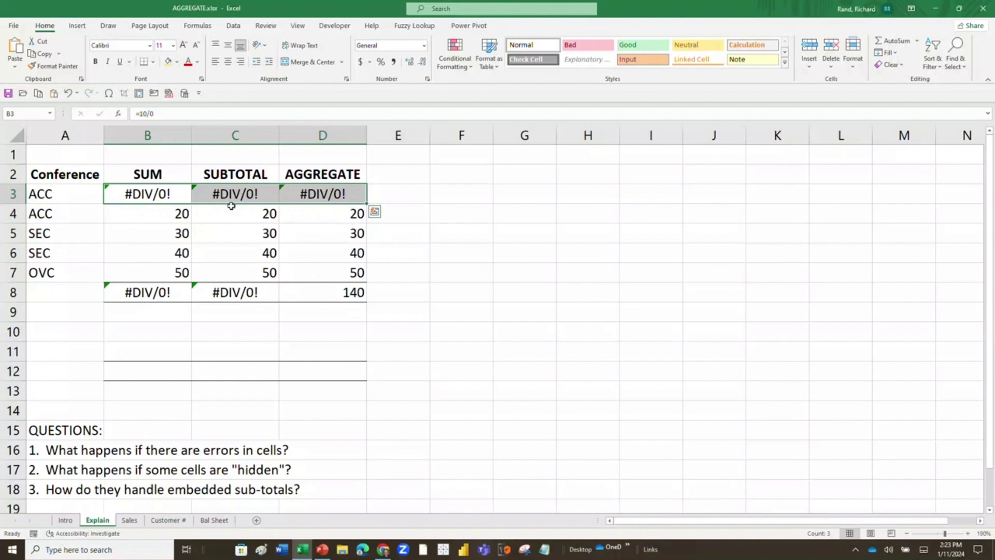
Step: Set cells B3, C3 and D3 to the value 10
{"action": "left_click", "coordinate": [143, 192]}
{"action": "type", "text": "10"}
{"action": "key", "text": "Tab"}
{"action": "type", "text": "10"}
{"action": "key", "text": "Tab"}
{"action": "type", "text": "10"}
{"action": "key", "text": "Return"}
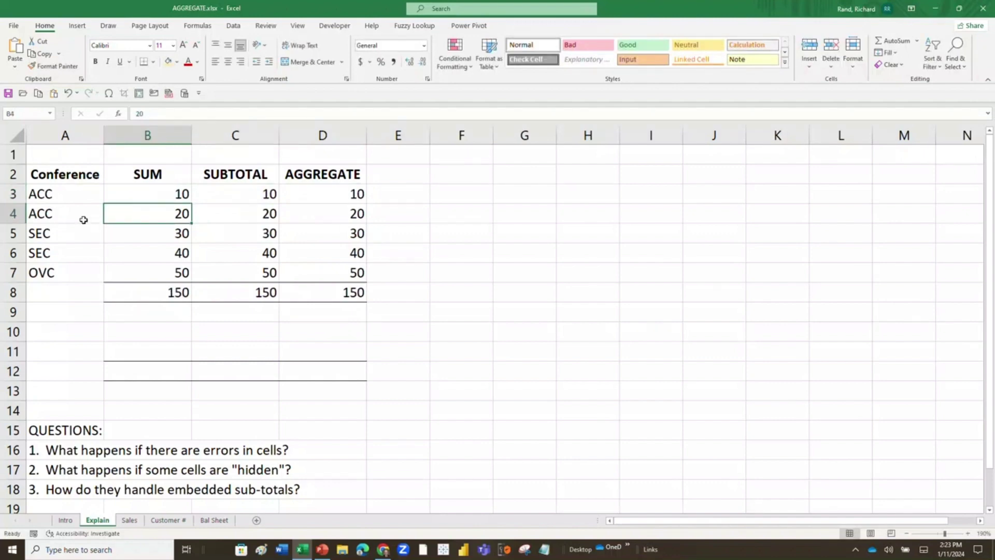
Step: Hide row 4, the second ACC row
{"action": "left_click", "coordinate": [12, 213]}
{"action": "right_click", "coordinate": [12, 213]}
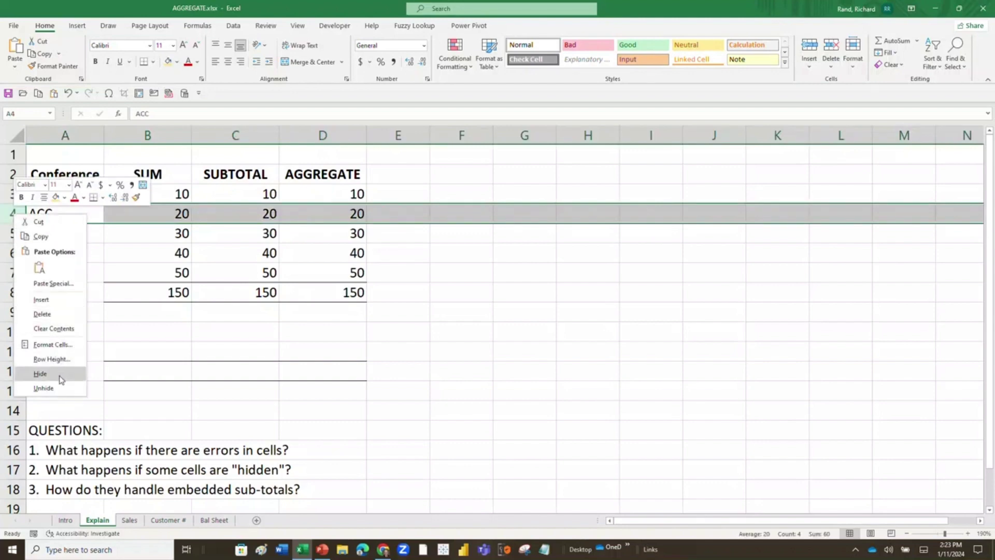
{"action": "left_click", "coordinate": [60, 379]}
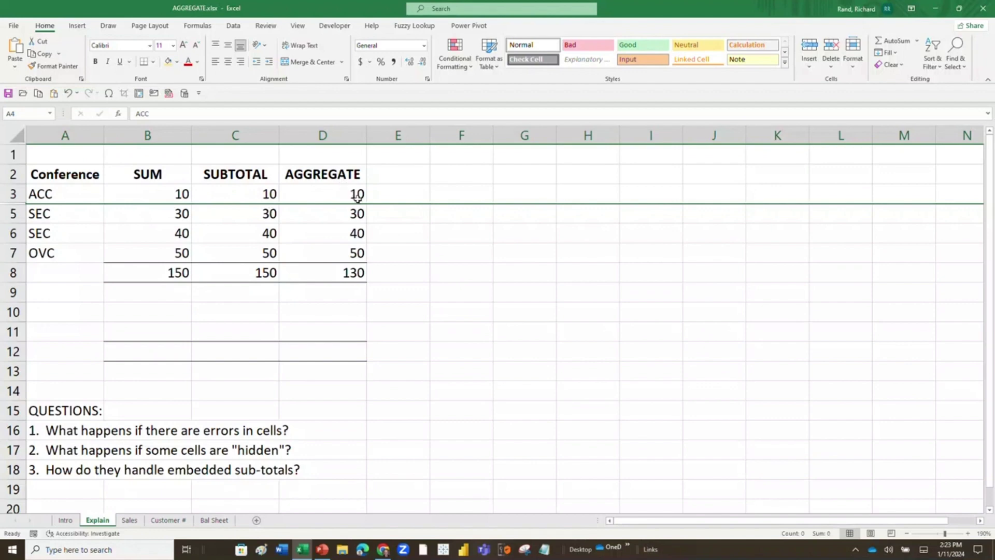
Step: Change the options argument of the AGGREGATE formula in D8 to 4, viewing the formula with the screen magnifier
{"action": "left_click", "coordinate": [354, 276]}
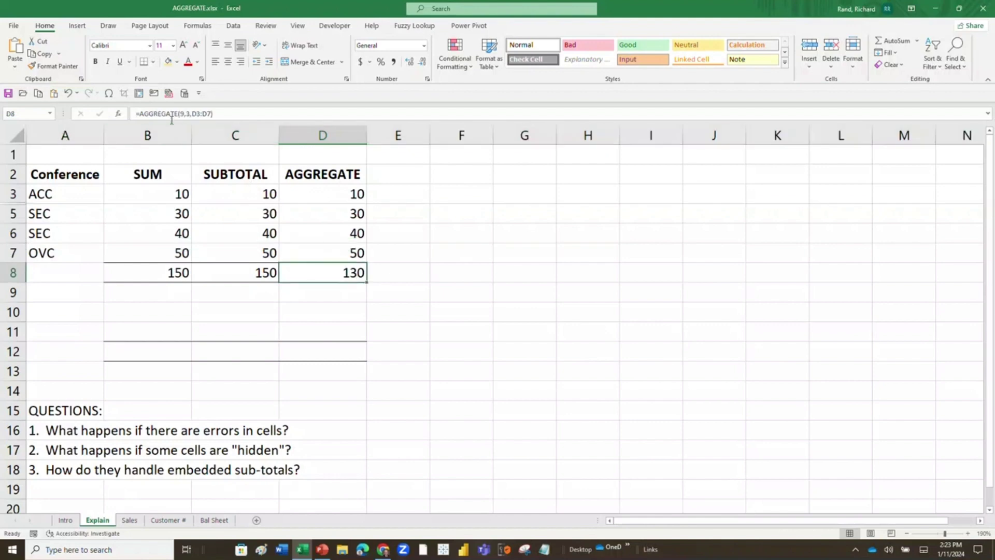
{"action": "left_click", "coordinate": [188, 113]}
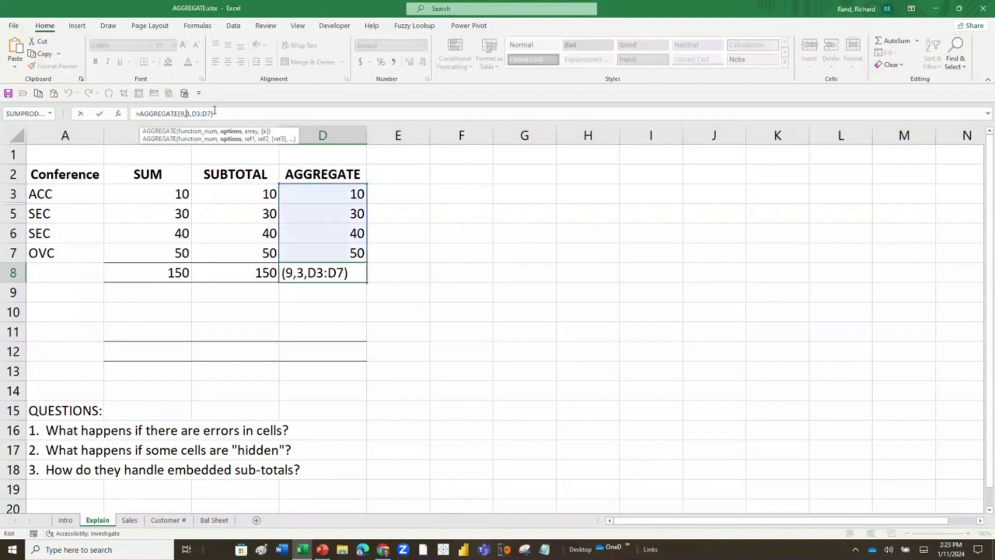
{"action": "key", "text": "super+plus"}
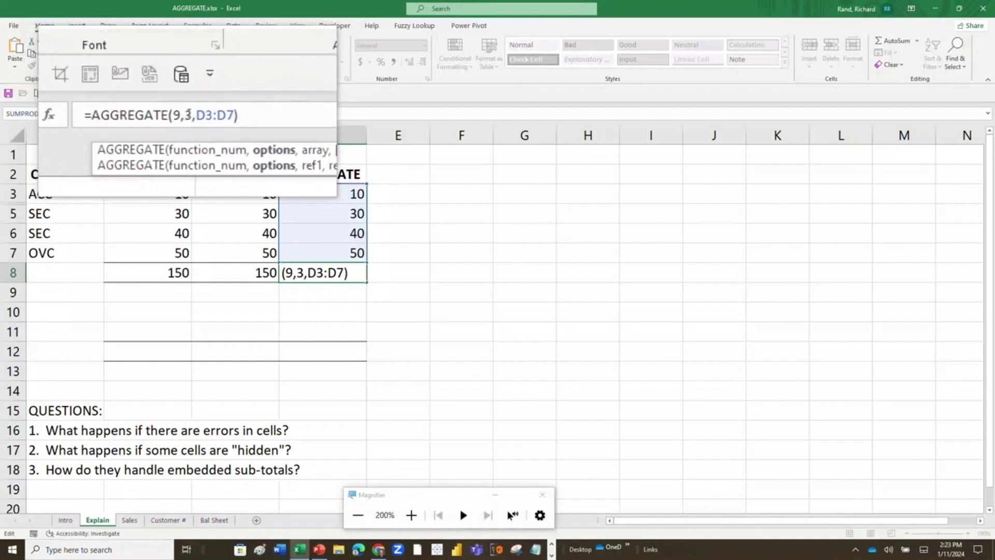
{"action": "key", "text": "Delete"}
{"action": "type", "text": "4"}
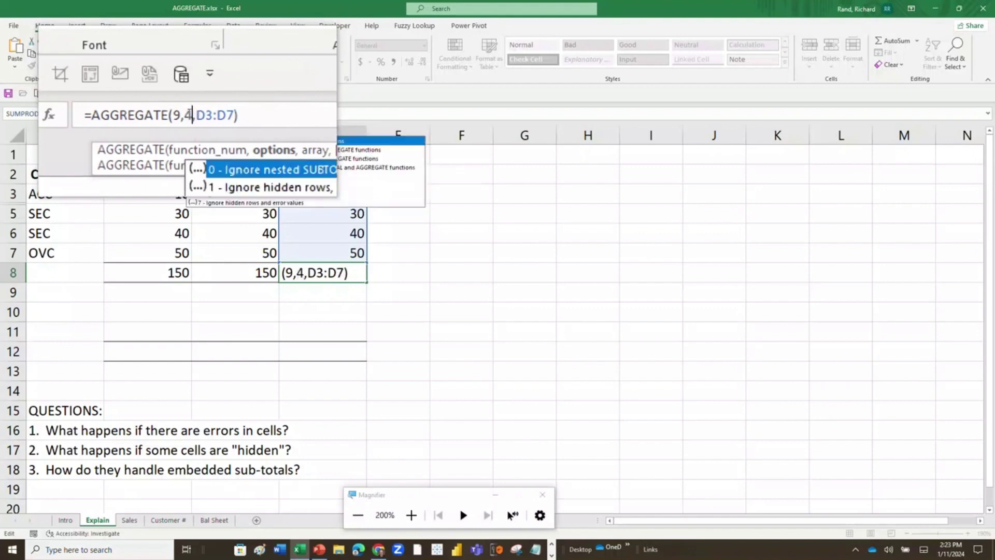
{"action": "key", "text": "Return"}
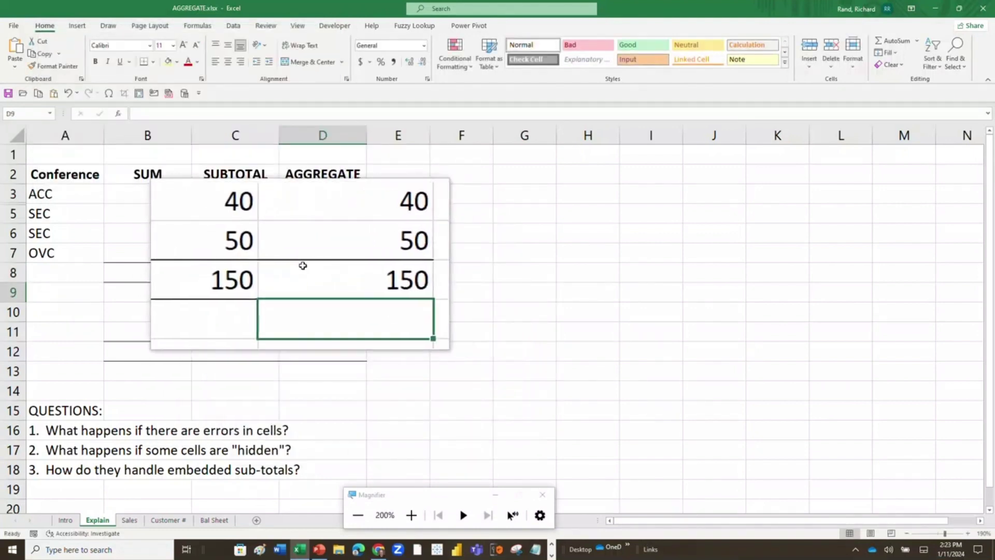
Step: Set the options argument of the AGGREGATE formula in D8 back to 3
{"action": "left_click", "coordinate": [306, 265]}
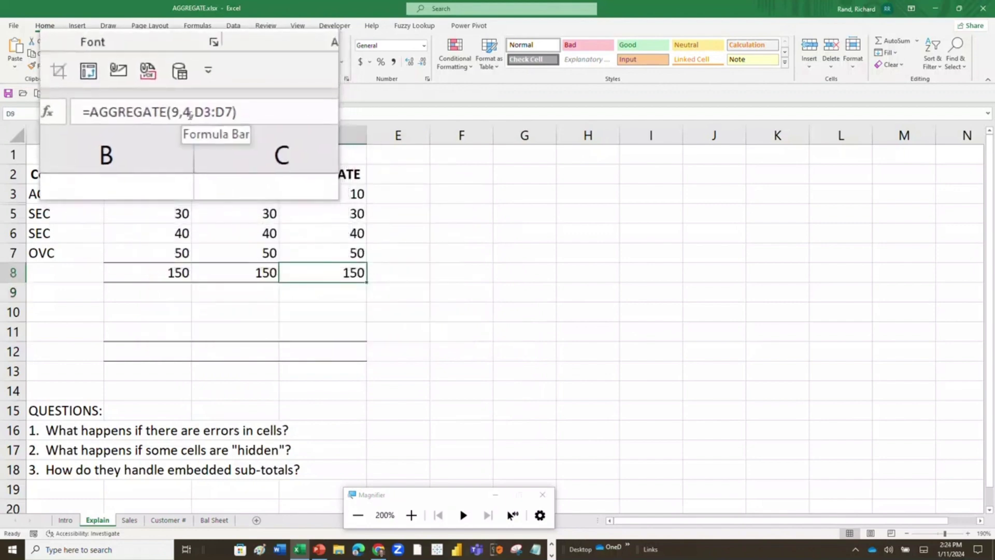
{"action": "left_click", "coordinate": [197, 113]}
{"action": "key", "text": "BackSpace"}
{"action": "type", "text": "3"}
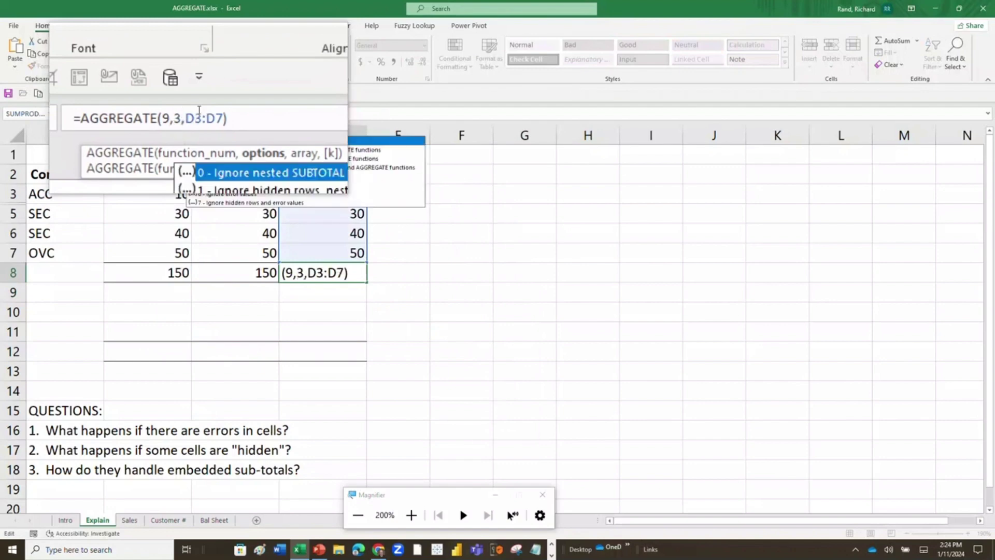
{"action": "key", "text": "Return"}
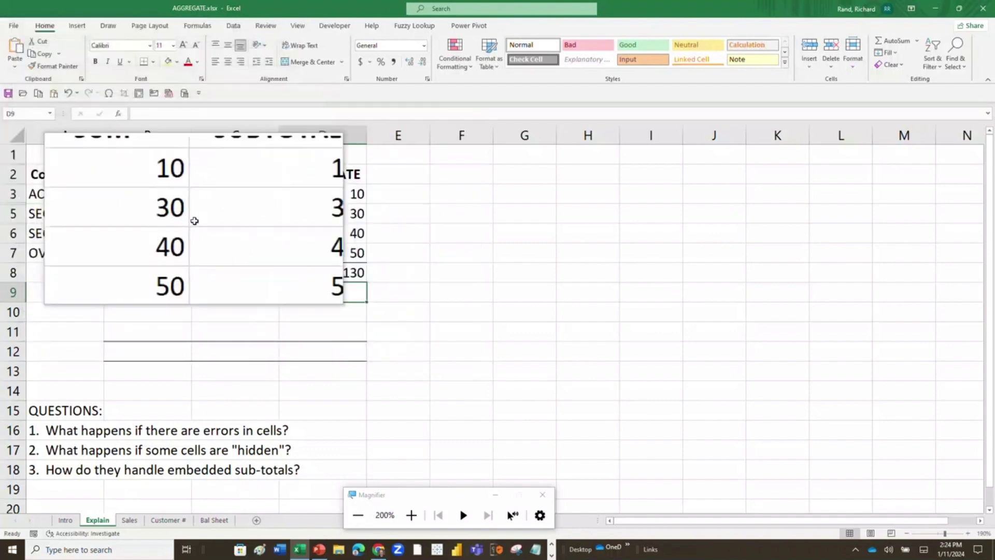
Step: Change the function number of the SUBTOTAL formula in C8 to 109 and compare it with the AGGREGATE total in D8
{"action": "left_click", "coordinate": [268, 277]}
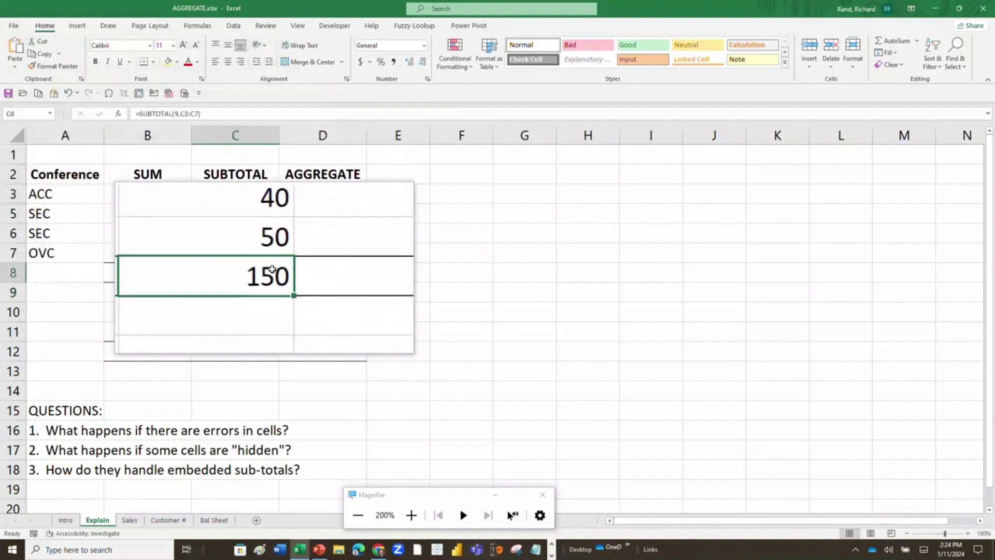
{"action": "left_click", "coordinate": [319, 272]}
{"action": "left_click", "coordinate": [238, 271]}
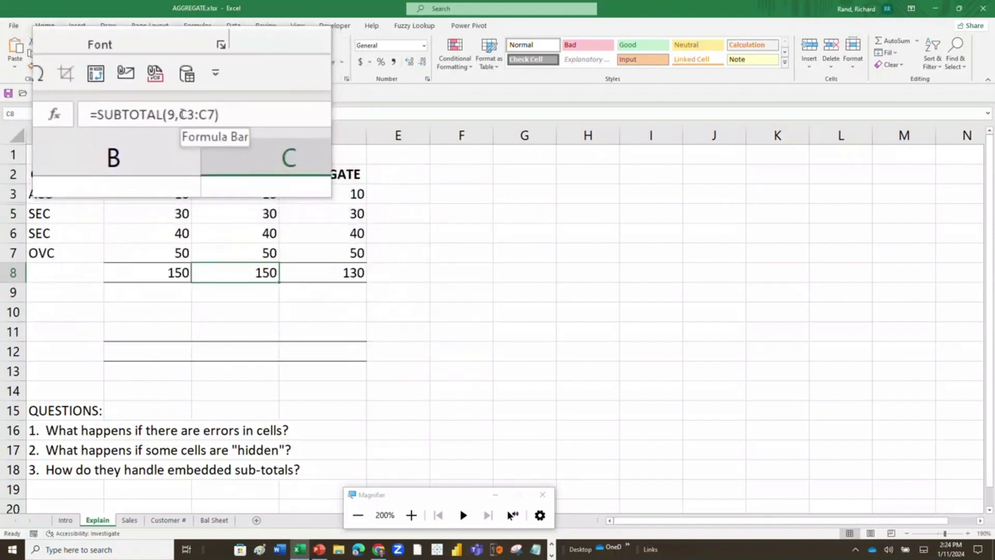
{"action": "left_click", "coordinate": [176, 113]}
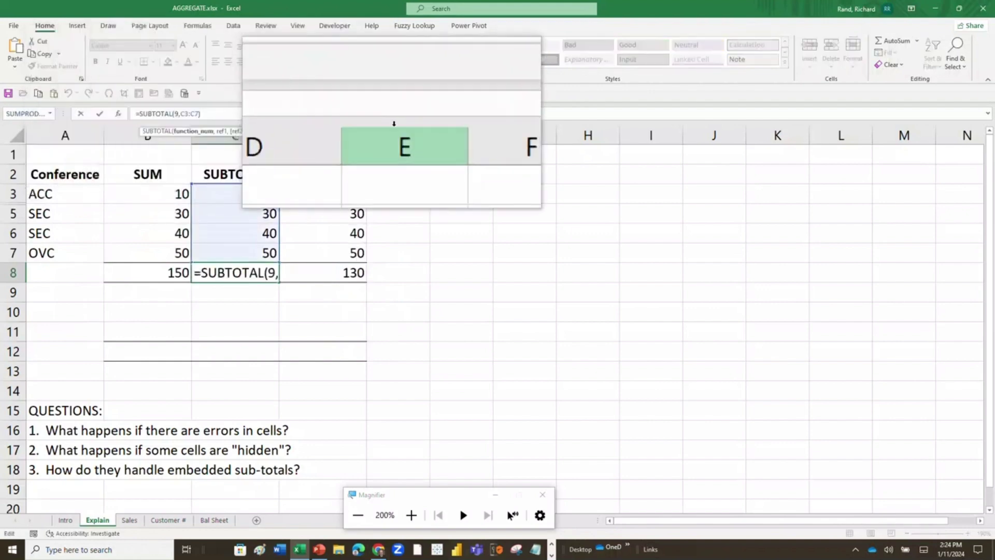
{"action": "type", "text": "109"}
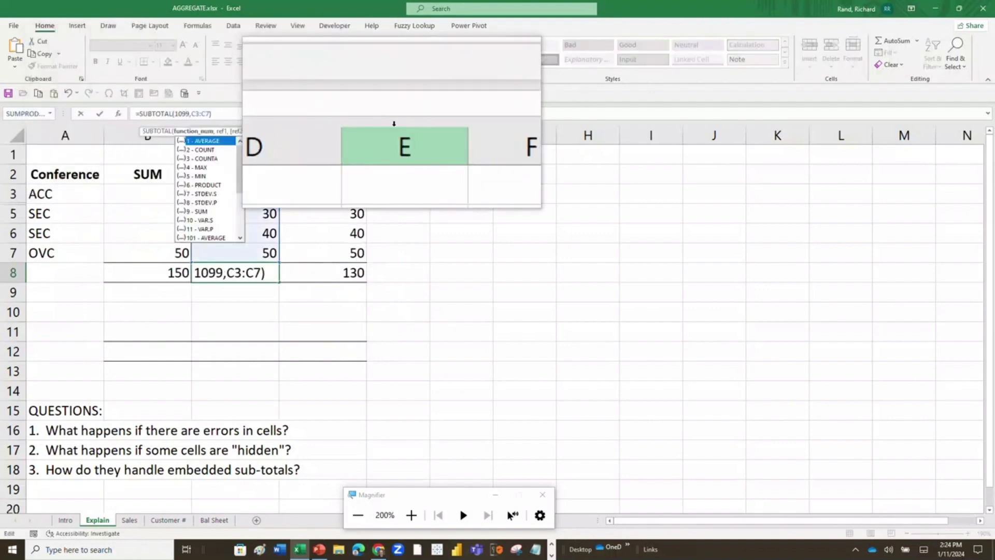
{"action": "key", "text": "BackSpace"}
{"action": "key", "text": "Return"}
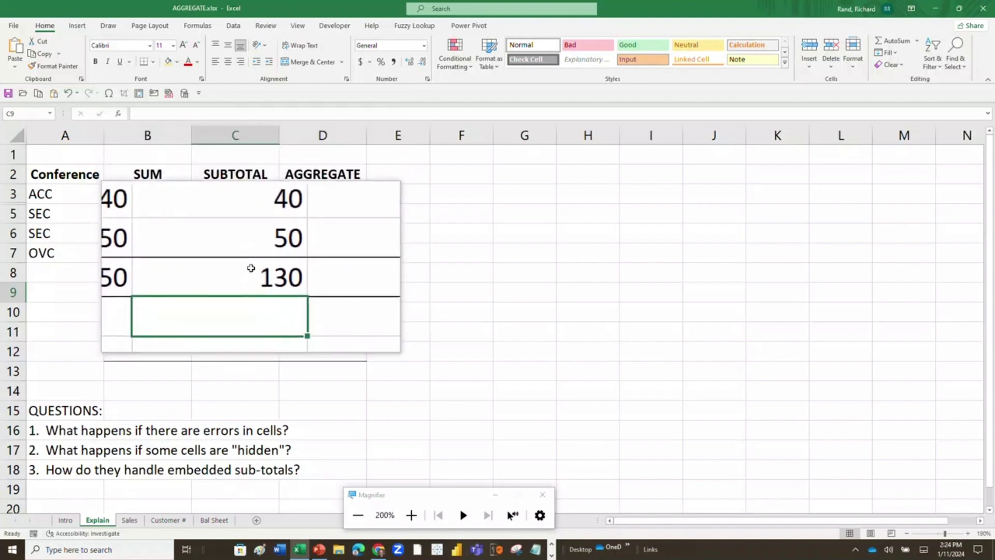
{"action": "left_click", "coordinate": [251, 268]}
{"action": "left_click", "coordinate": [286, 271]}
{"action": "left_click", "coordinate": [238, 273]}
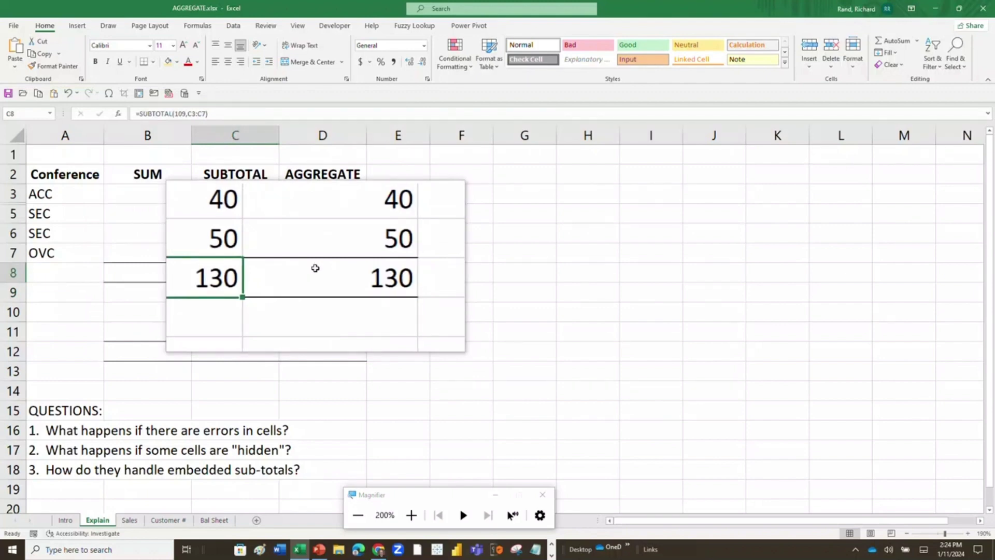
{"action": "left_click", "coordinate": [315, 268]}
{"action": "left_click", "coordinate": [225, 273]}
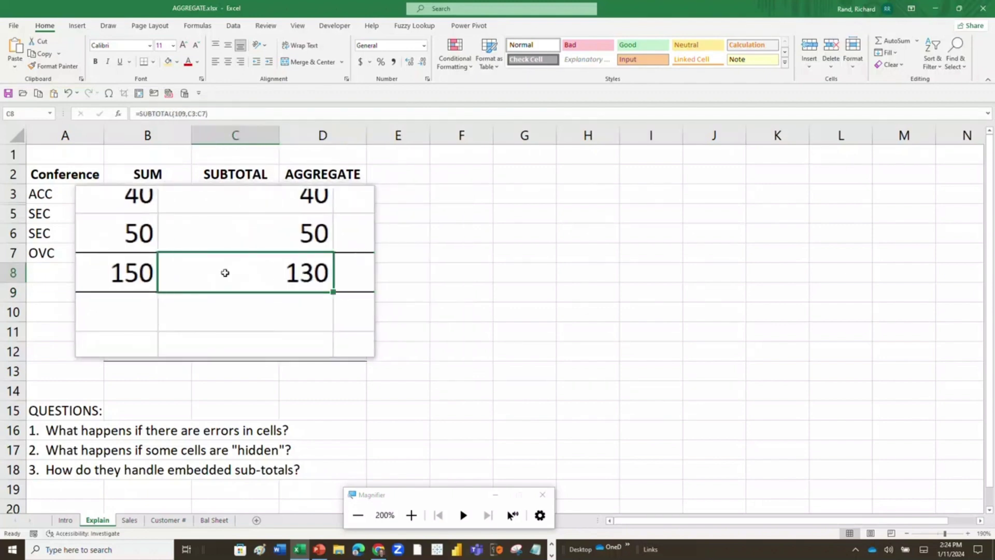
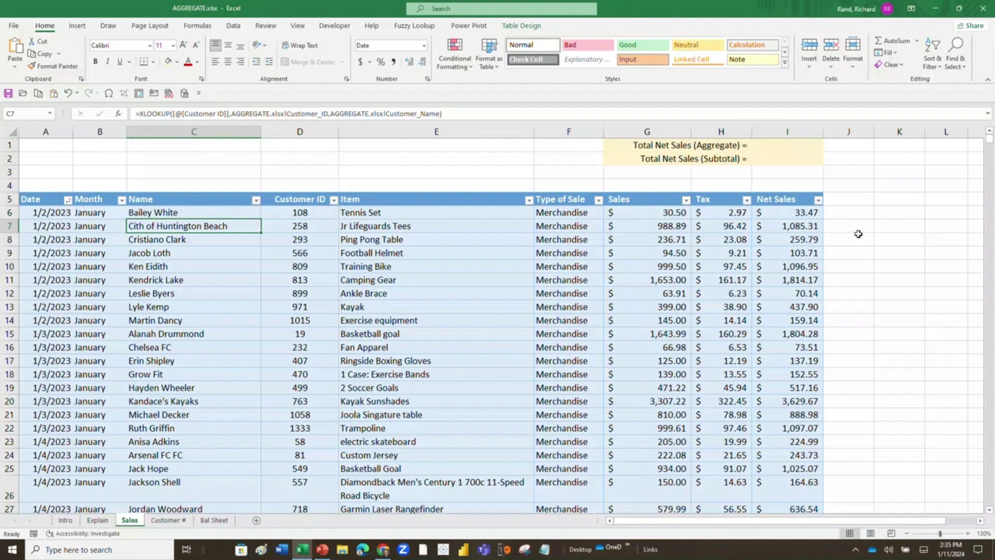
Step: Examine the Type of Sale filter categories and the full extent of the Date column in the Sales table
{"action": "left_click", "coordinate": [599, 200]}
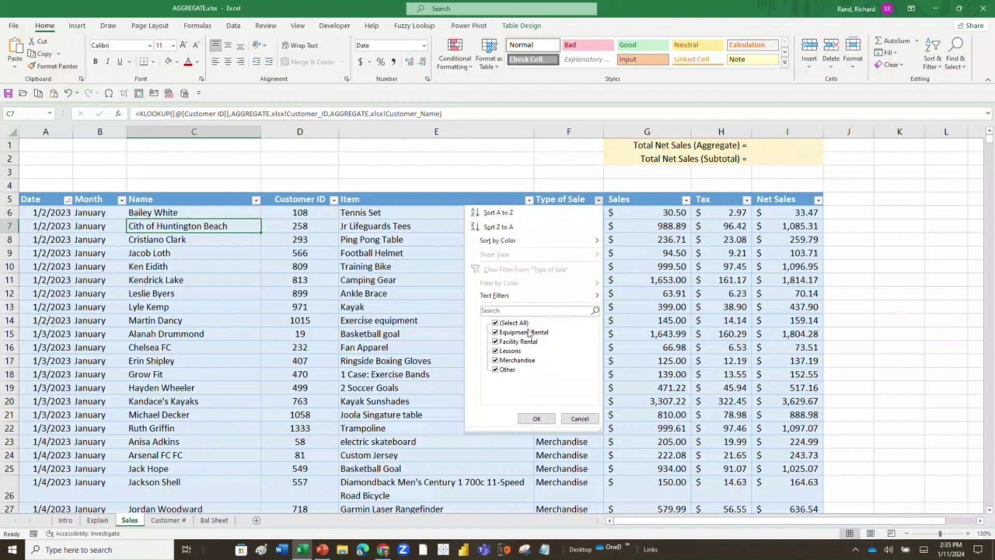
{"action": "left_click", "coordinate": [579, 419]}
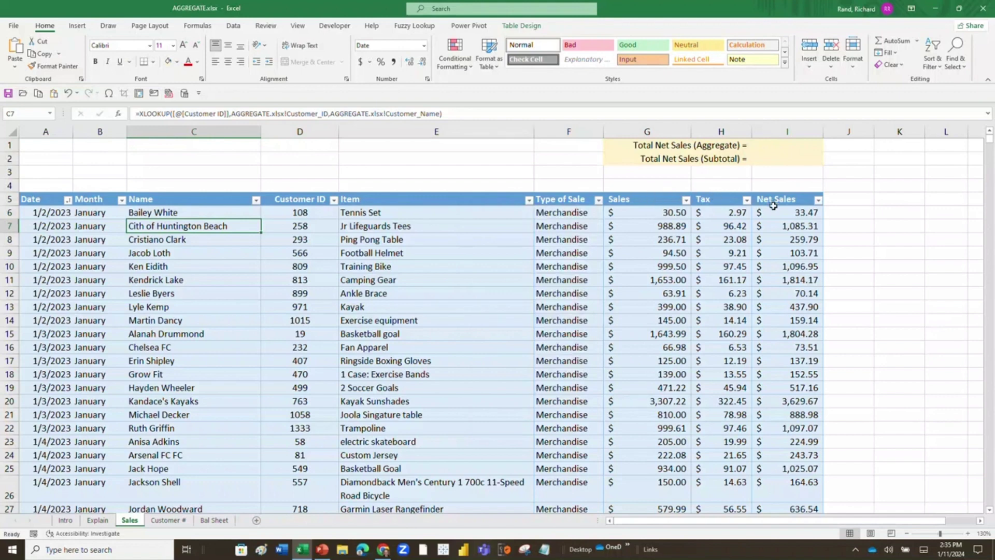
{"action": "left_click", "coordinate": [39, 212]}
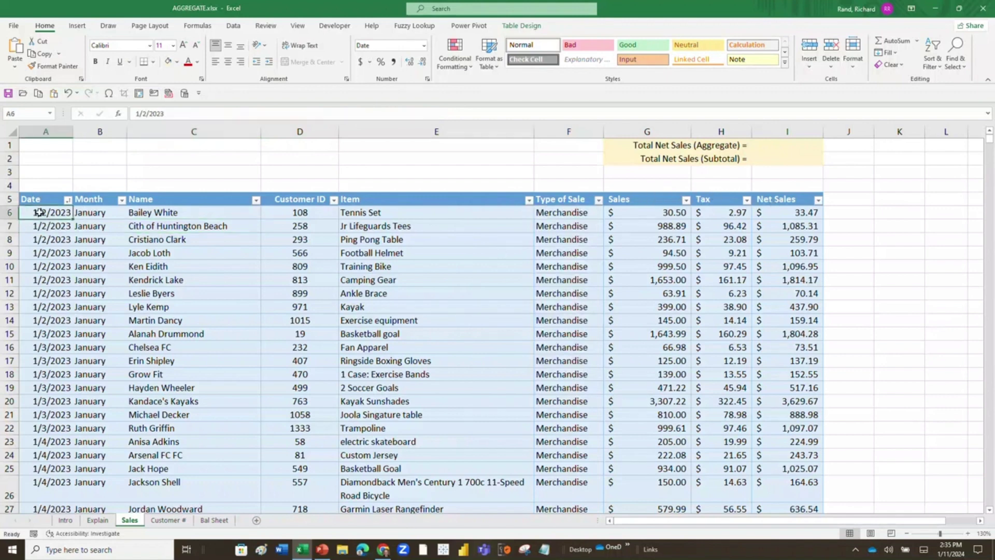
{"action": "key", "text": "ctrl+shift+Down"}
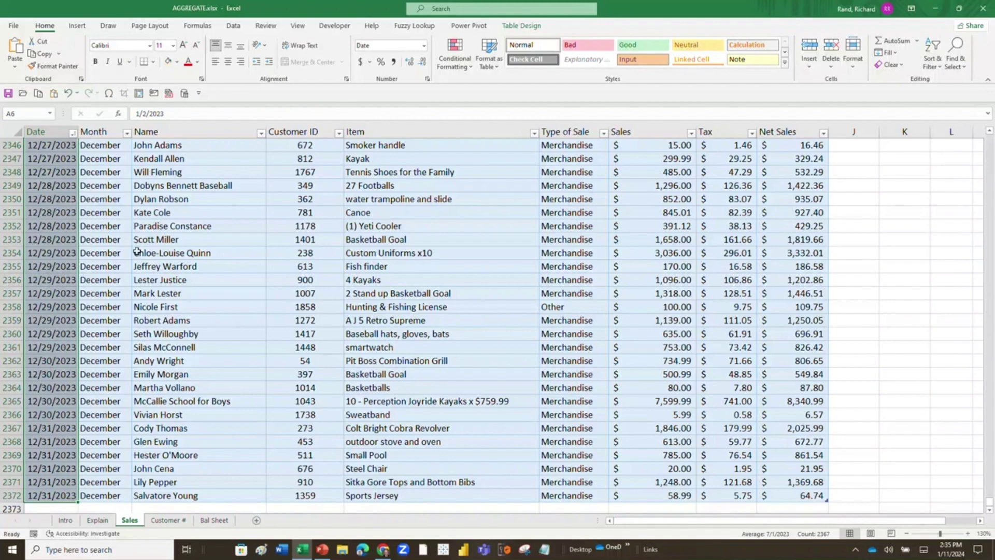
{"action": "key", "text": "ctrl+shift+Up"}
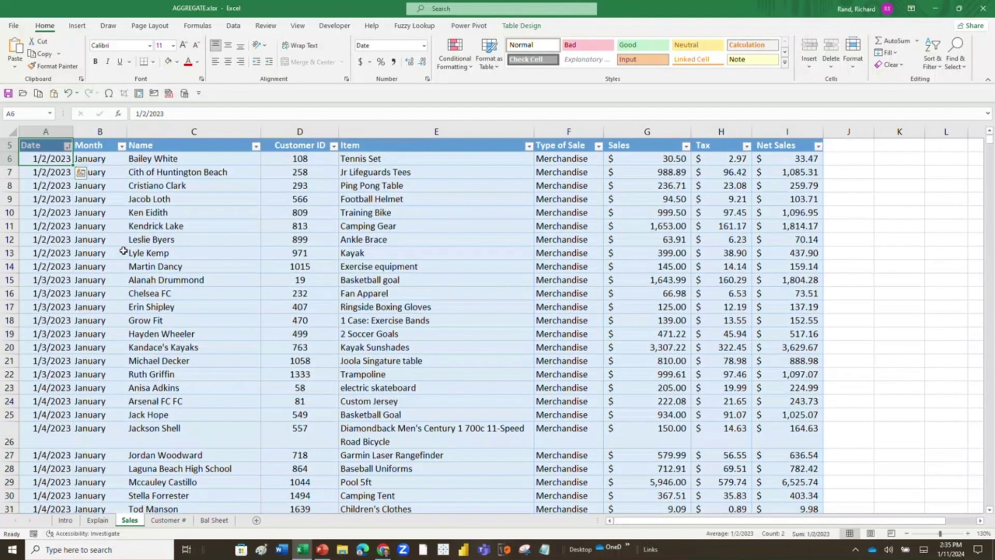
{"action": "scroll", "coordinate": [40, 171], "scroll_direction": "up", "scroll_amount": 2}
{"action": "left_click", "coordinate": [45, 172]}
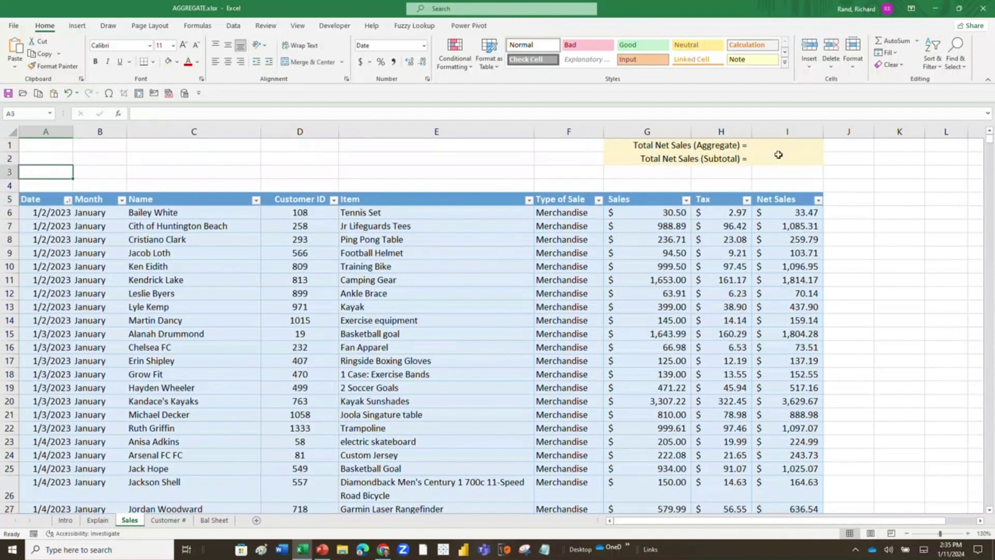
Step: Enter =AGGREGATE(9,3,Table1[Net Sales]) in cell I1 to sum net sales while ignoring hidden rows, errors and nested subtotals
{"action": "left_click", "coordinate": [778, 145]}
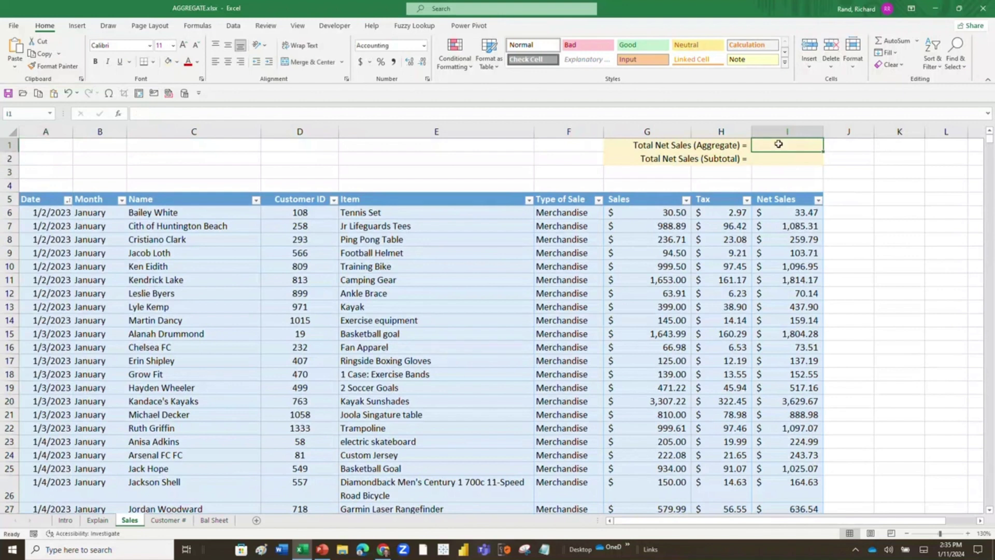
{"action": "type", "text": "=a"}
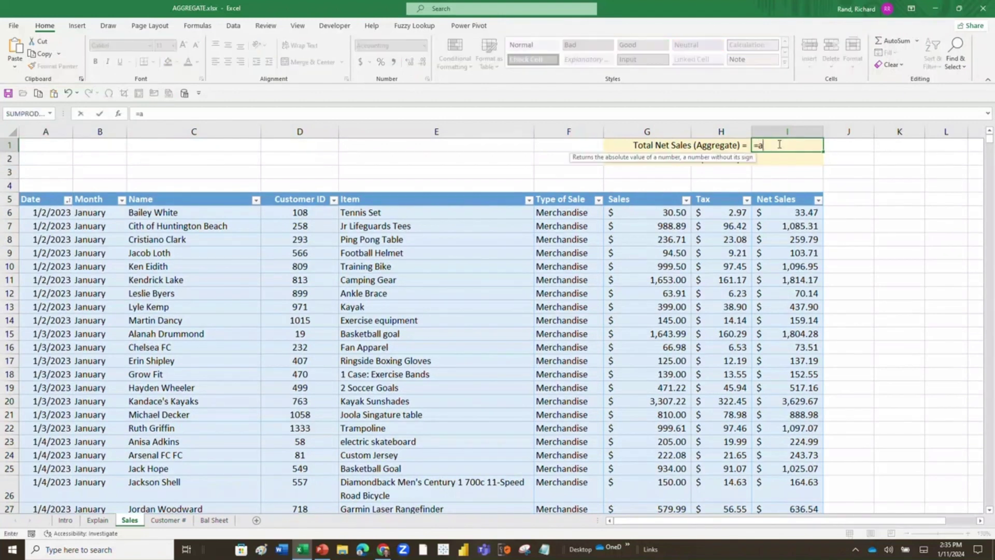
{"action": "type", "text": "ggregate"}
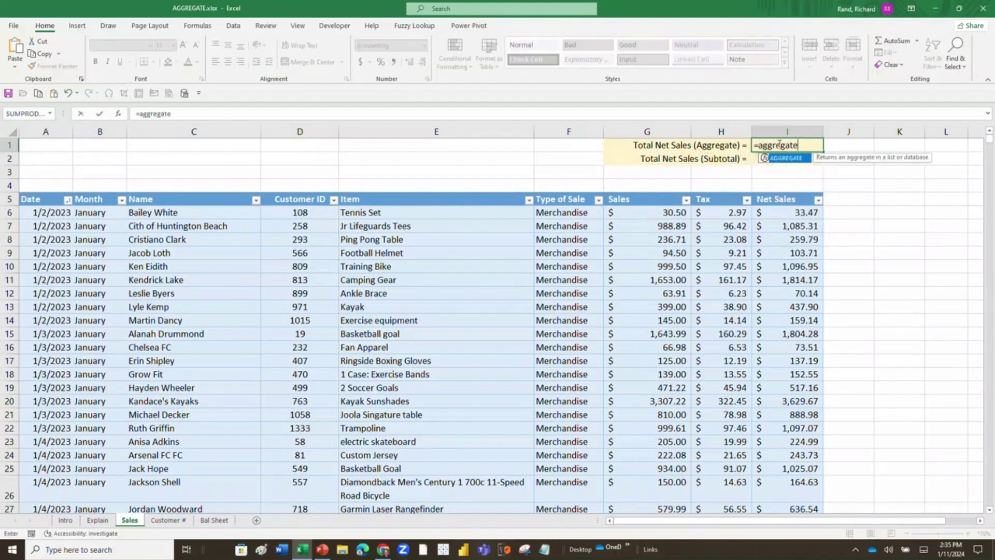
{"action": "type", "text": "("}
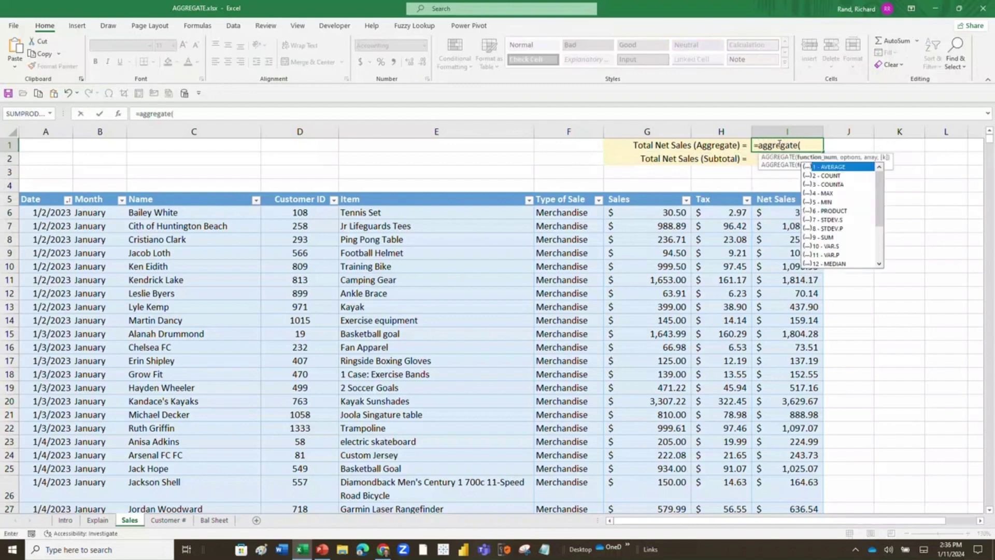
{"action": "left_click", "coordinate": [829, 238]}
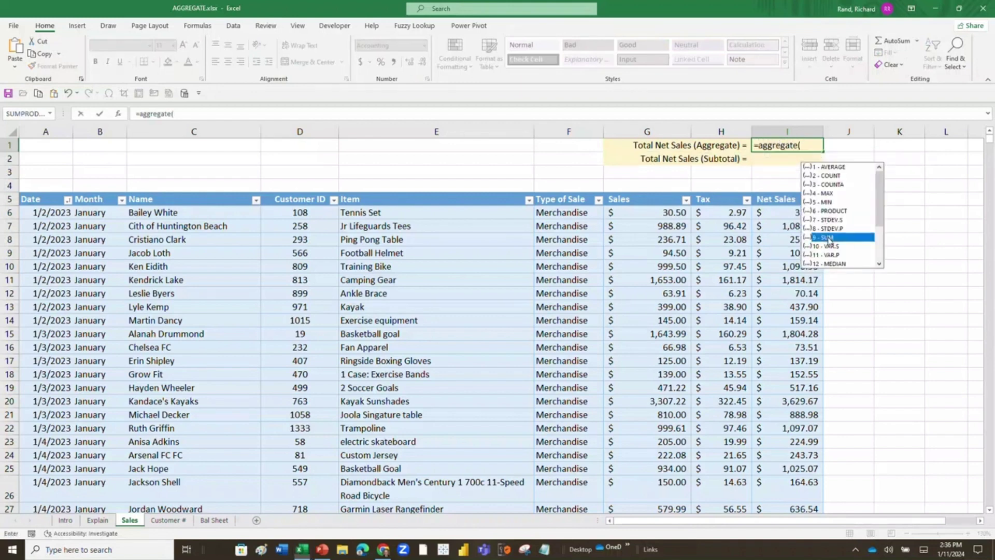
{"action": "double_click", "coordinate": [828, 237]}
{"action": "type", "text": ","}
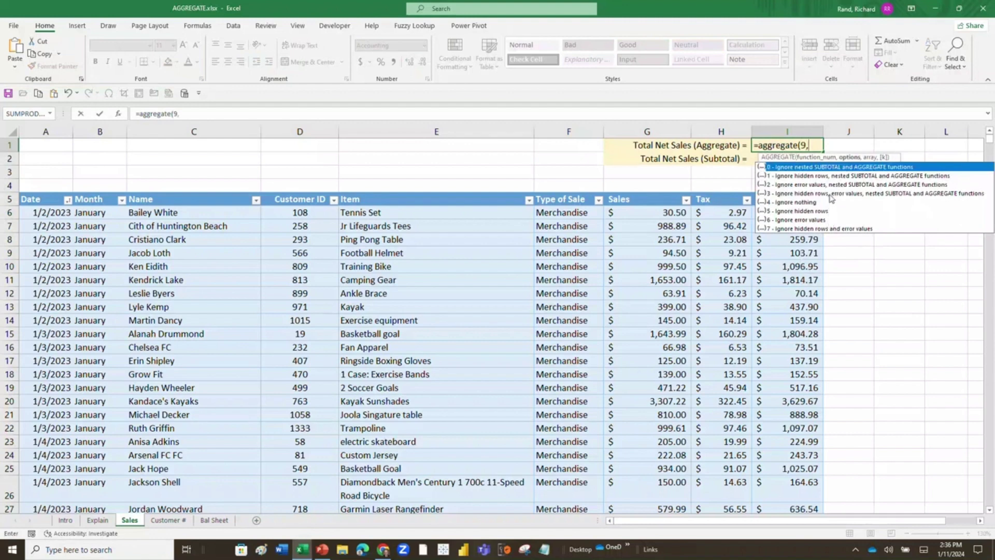
{"action": "double_click", "coordinate": [892, 193]}
{"action": "type", "text": ","}
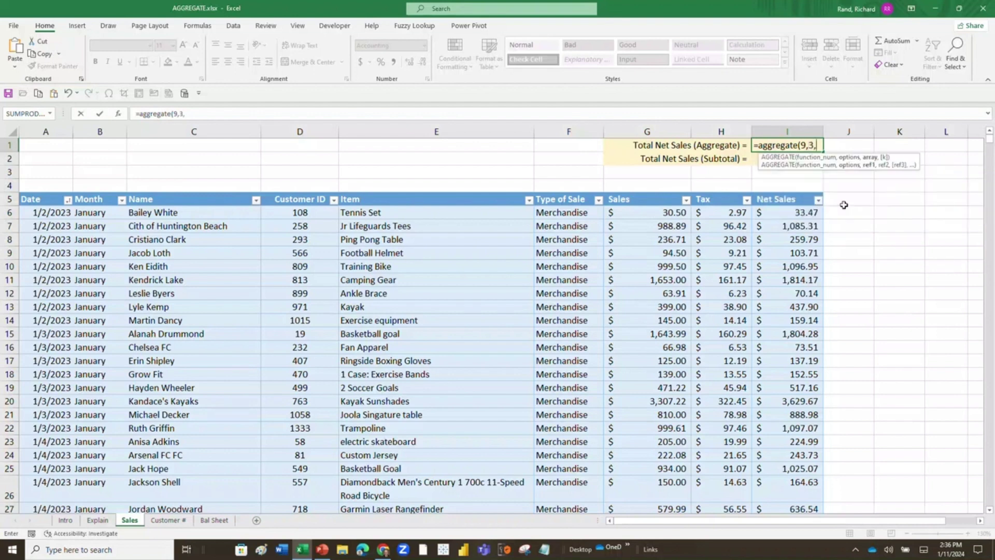
{"action": "left_click", "coordinate": [806, 212]}
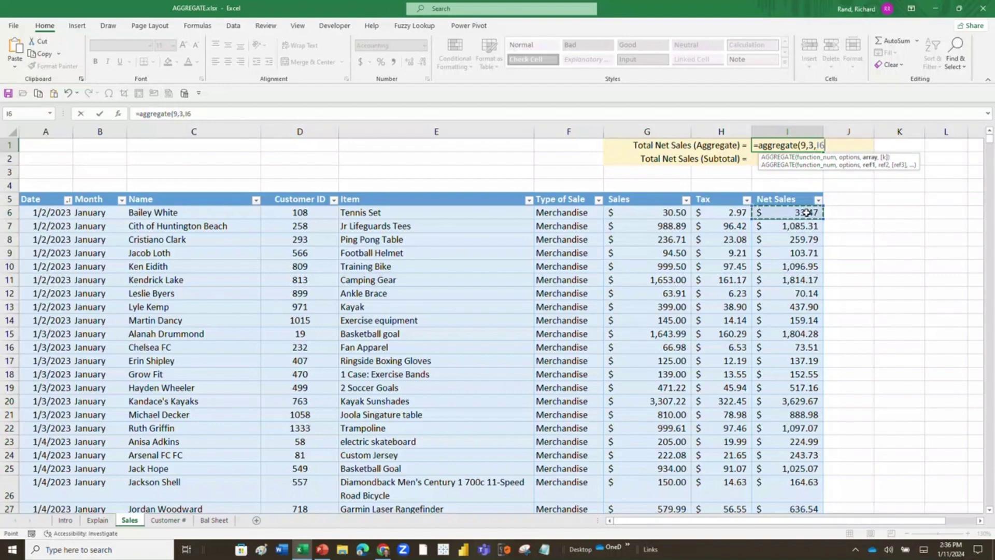
{"action": "key", "text": "ctrl+shift+Down"}
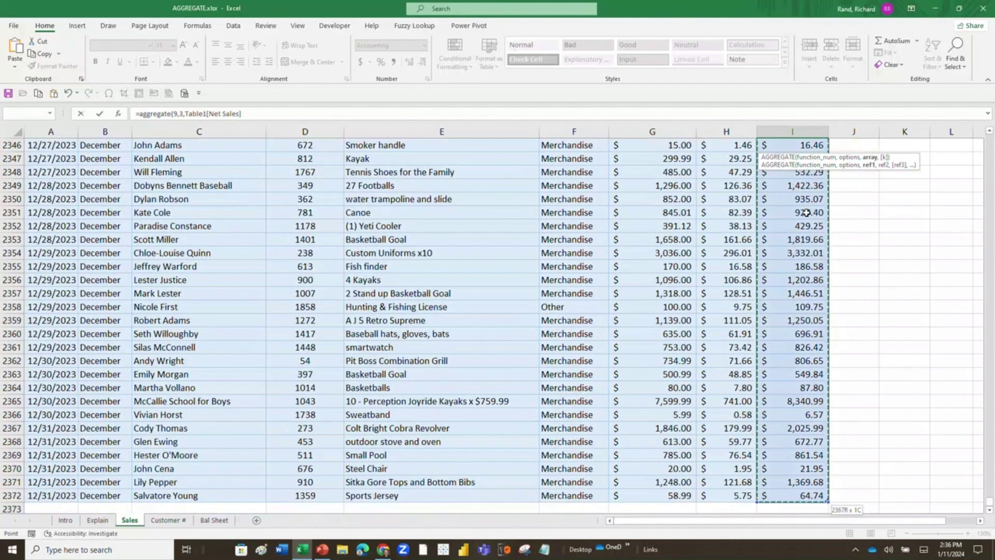
{"action": "key", "text": "Return"}
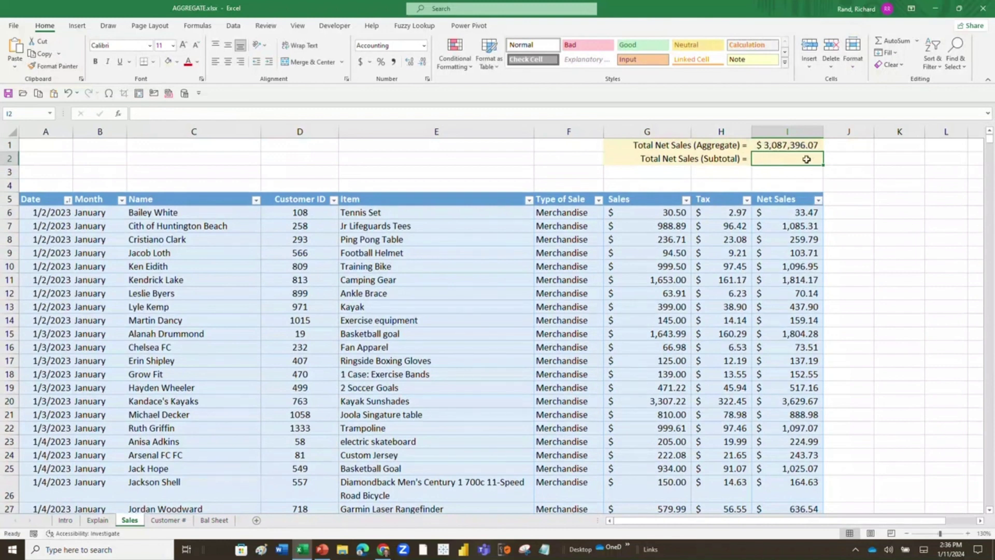
Step: Enter =SUBTOTAL(9,Table1[Net Sales]) in cell I2 and compare its formula with the AGGREGATE formula in I1
{"action": "type", "text": "=s"}
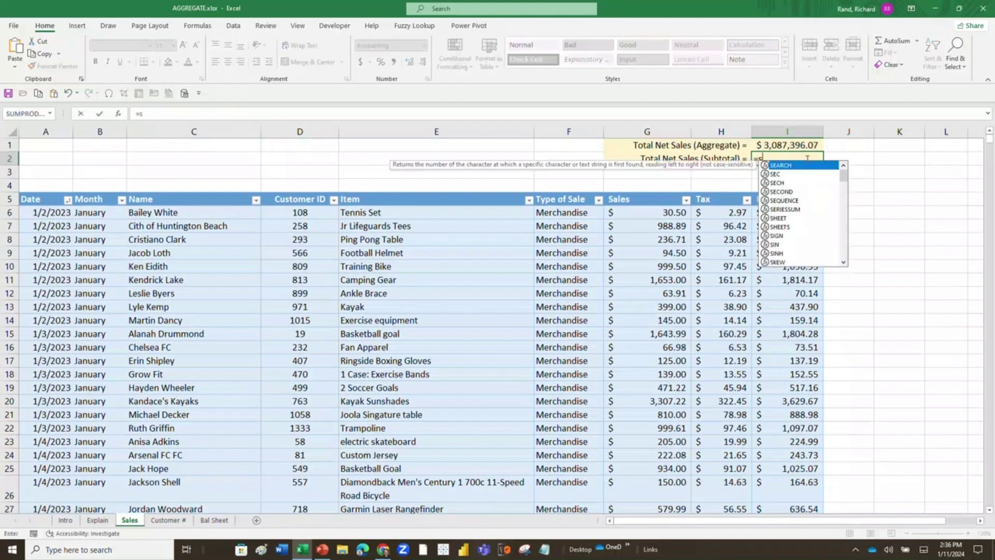
{"action": "type", "text": "ubtotal"}
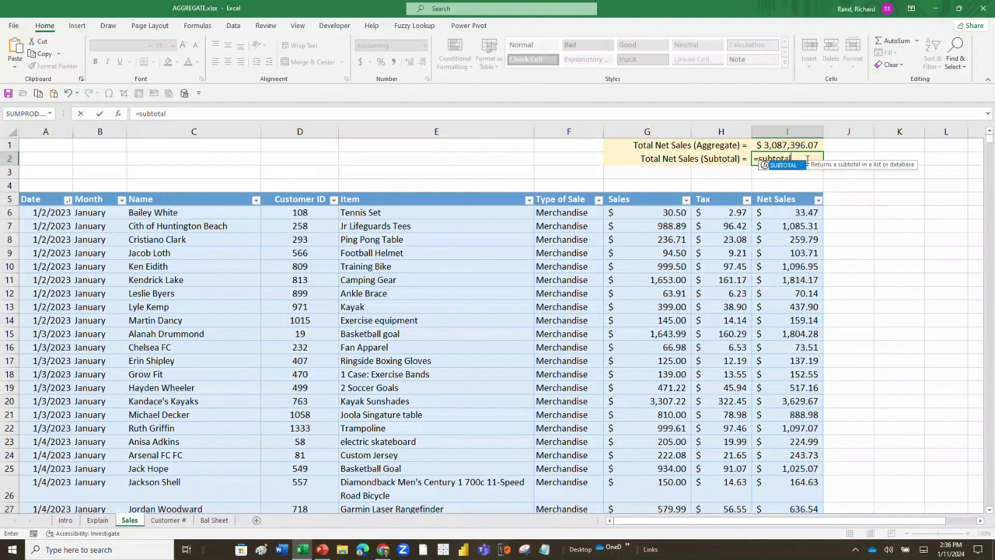
{"action": "type", "text": "("}
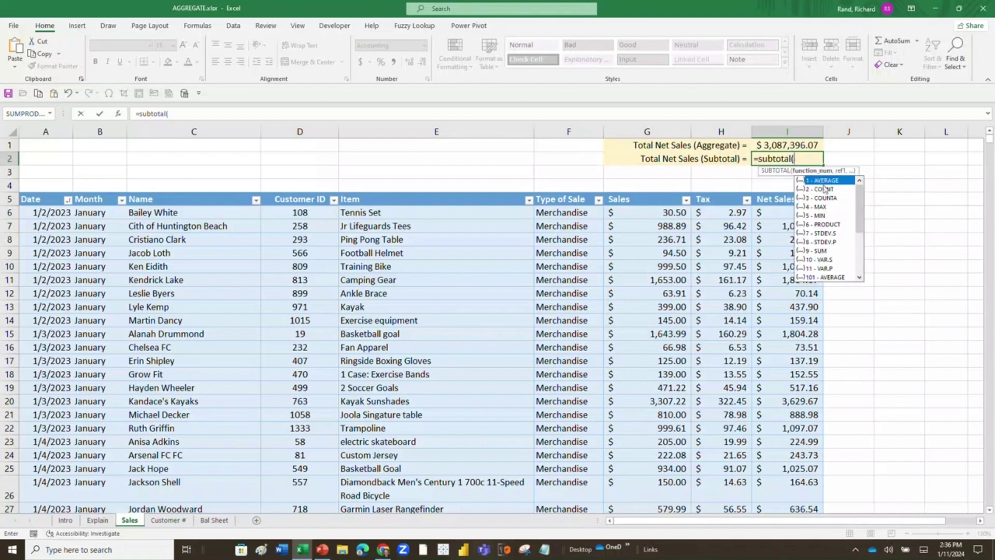
{"action": "double_click", "coordinate": [817, 252]}
{"action": "type", "text": ","}
{"action": "left_click", "coordinate": [797, 214]}
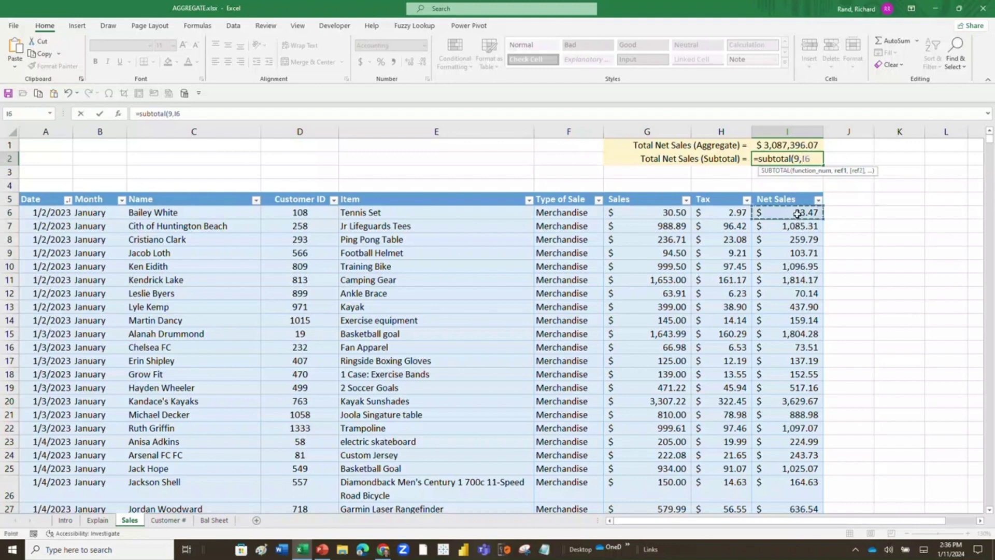
{"action": "key", "text": "ctrl+shift+Down"}
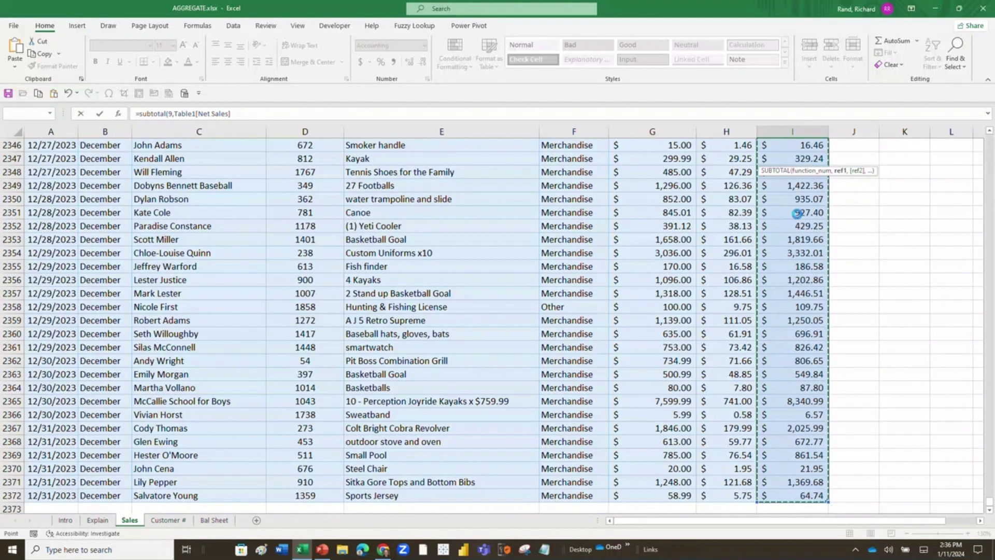
{"action": "key", "text": "Return"}
{"action": "scroll", "coordinate": [797, 215], "scroll_direction": "up", "scroll_amount": 1}
{"action": "left_click", "coordinate": [804, 147]}
{"action": "left_click", "coordinate": [803, 161]}
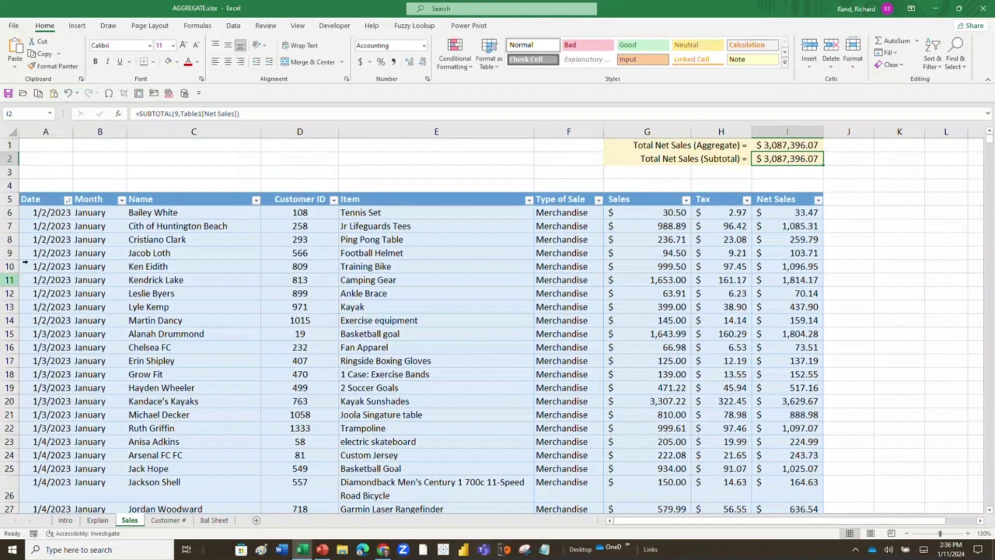
Step: Hide the February through December rows, from row 207 to row 2372, and compare the AGGREGATE and SUBTOTAL totals
{"action": "left_click", "coordinate": [8, 226]}
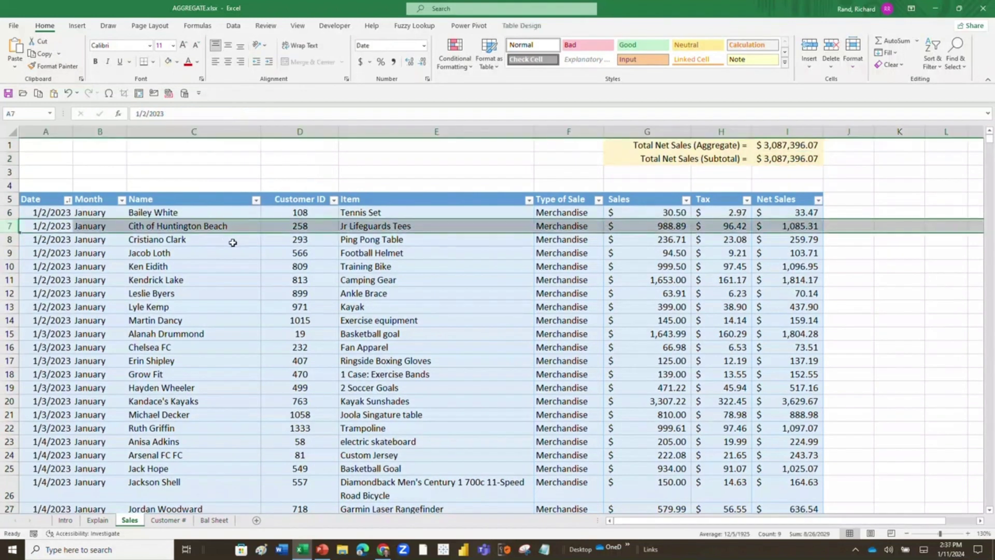
{"action": "left_click", "coordinate": [317, 253]}
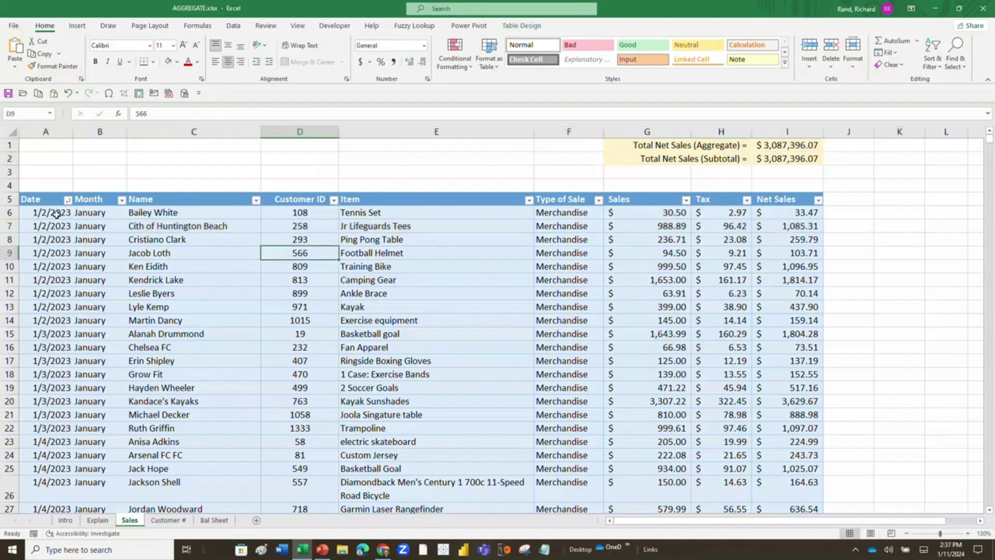
{"action": "scroll", "coordinate": [57, 214], "scroll_direction": "down", "scroll_amount": 20}
{"action": "scroll", "coordinate": [90, 246], "scroll_direction": "down", "scroll_amount": 20}
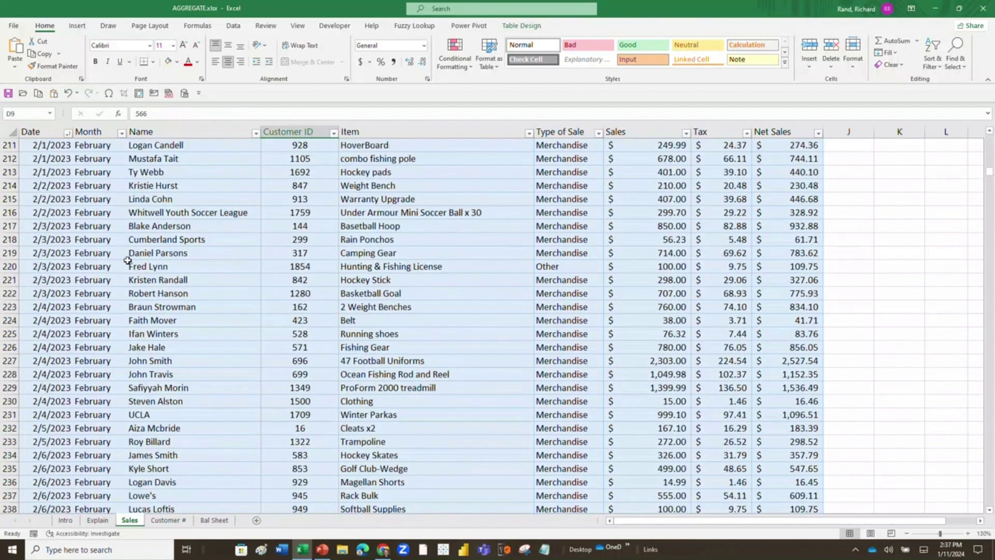
{"action": "scroll", "coordinate": [273, 187], "scroll_direction": "up", "scroll_amount": 12}
{"action": "scroll", "coordinate": [244, 196], "scroll_direction": "down", "scroll_amount": 2}
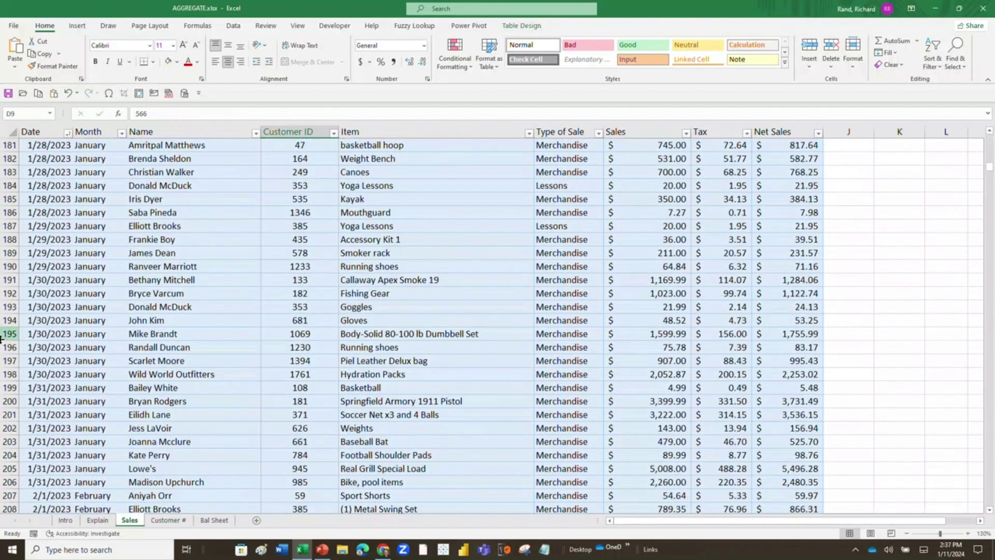
{"action": "scroll", "coordinate": [140, 407], "scroll_direction": "down", "scroll_amount": 6}
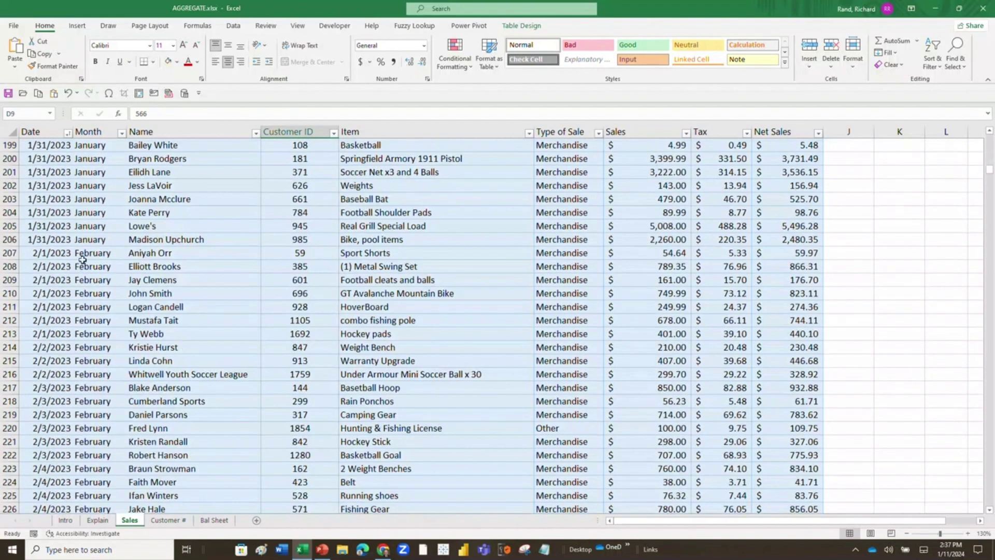
{"action": "left_click", "coordinate": [6, 253]}
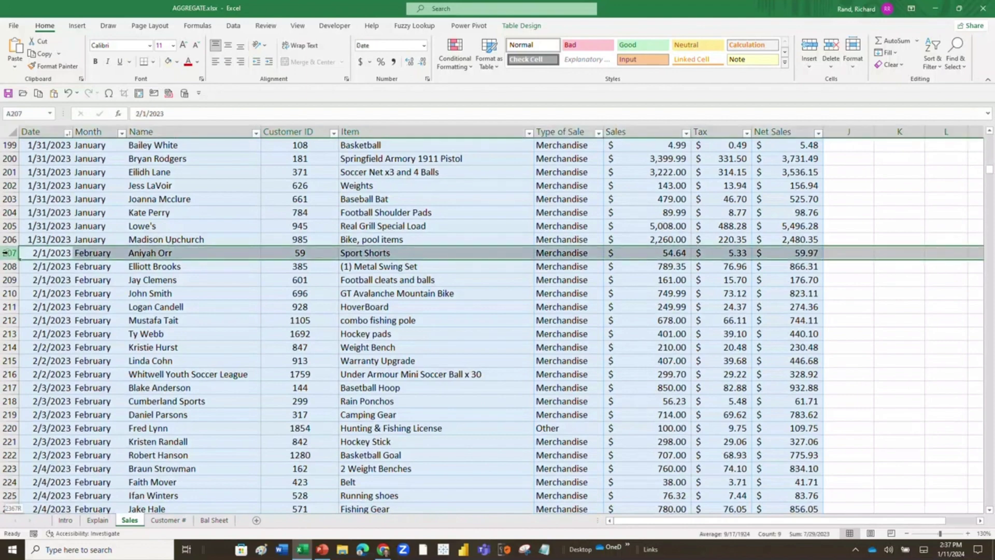
{"action": "key", "text": "ctrl+shift+Down"}
{"action": "right_click", "coordinate": [5, 253]}
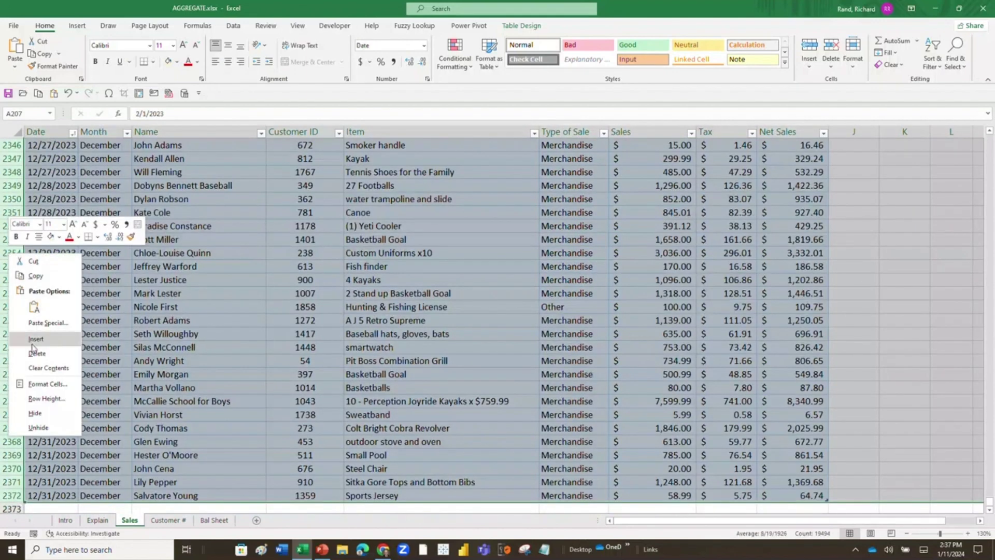
{"action": "left_click", "coordinate": [47, 414]}
{"action": "scroll", "coordinate": [721, 240], "scroll_direction": "up", "scroll_amount": 20}
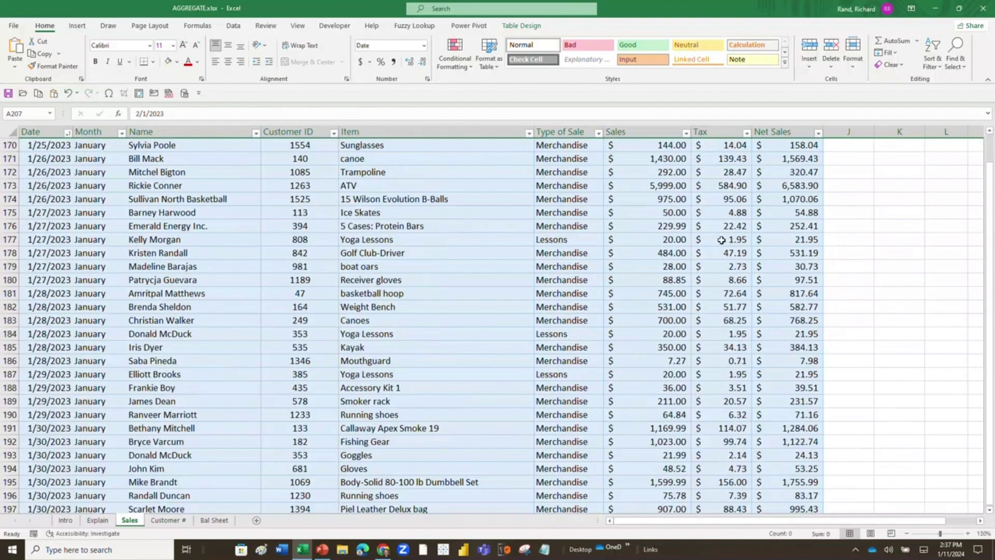
{"action": "scroll", "coordinate": [721, 240], "scroll_direction": "up", "scroll_amount": 20}
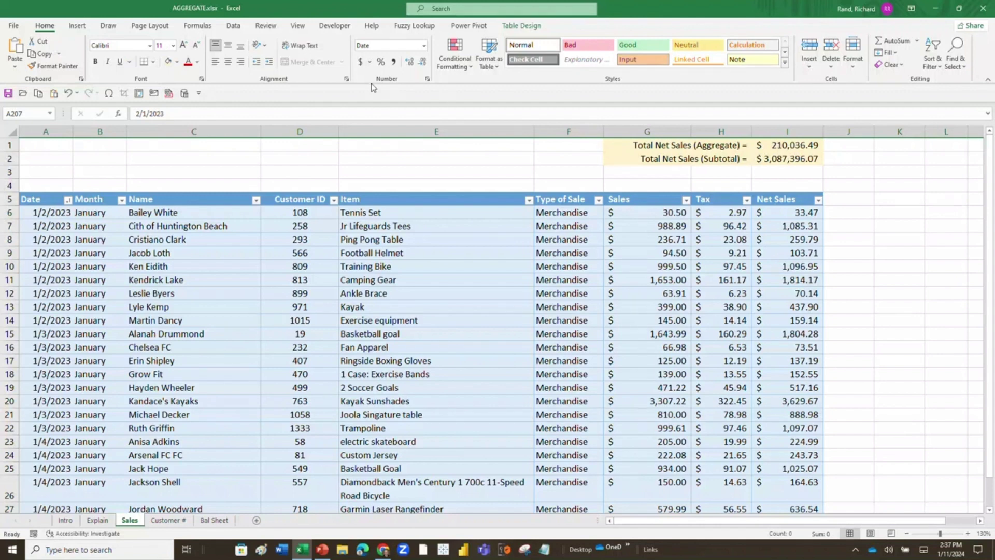
Step: Undo the hiding of the February through December rows and return to the net sales totals above the table
{"action": "left_click", "coordinate": [68, 92]}
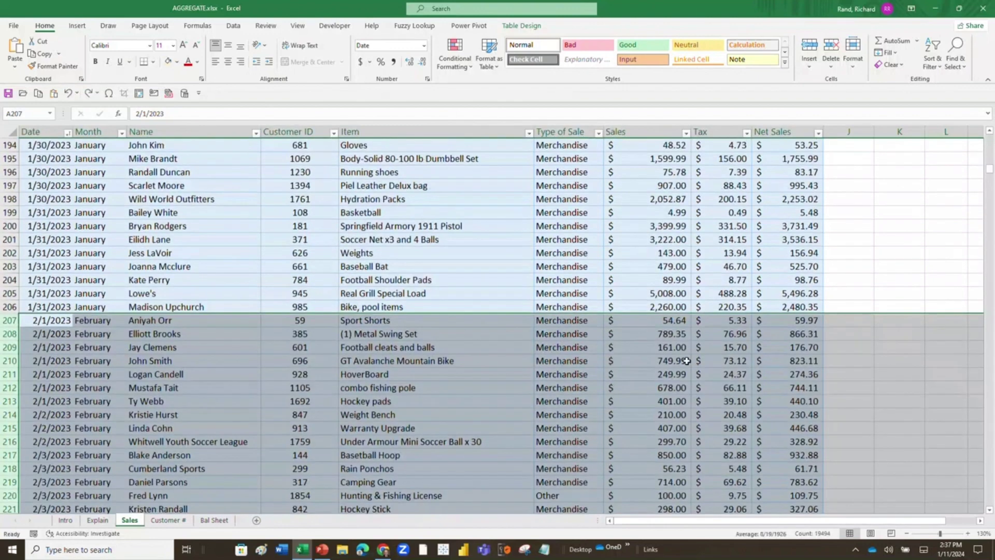
{"action": "scroll", "coordinate": [686, 361], "scroll_direction": "up", "scroll_amount": 2}
{"action": "left_click", "coordinate": [569, 307]}
{"action": "left_click_drag", "start_coordinate": [990, 176], "coordinate": [990, 138]}
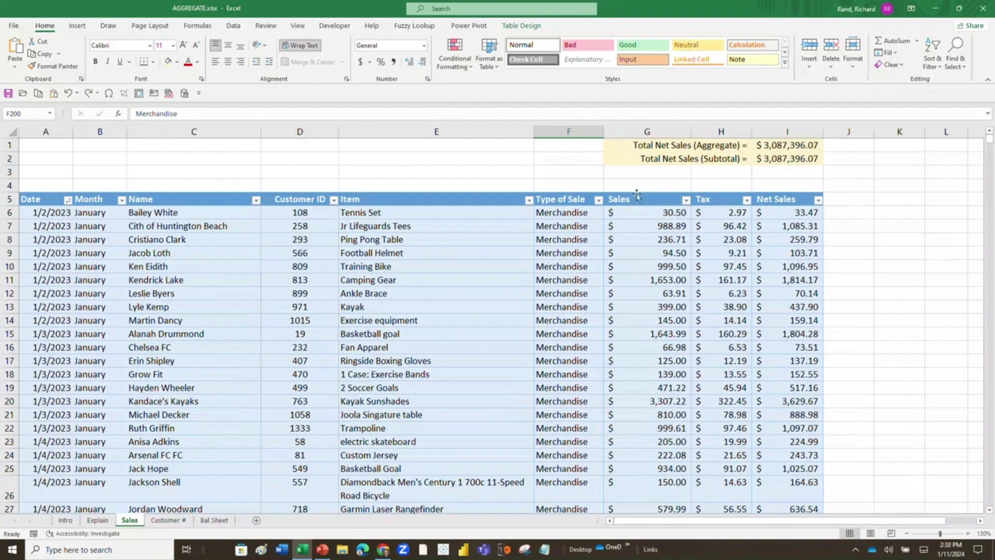
Step: Filter the Type of Sale column to show only Merchandise
{"action": "left_click", "coordinate": [600, 200]}
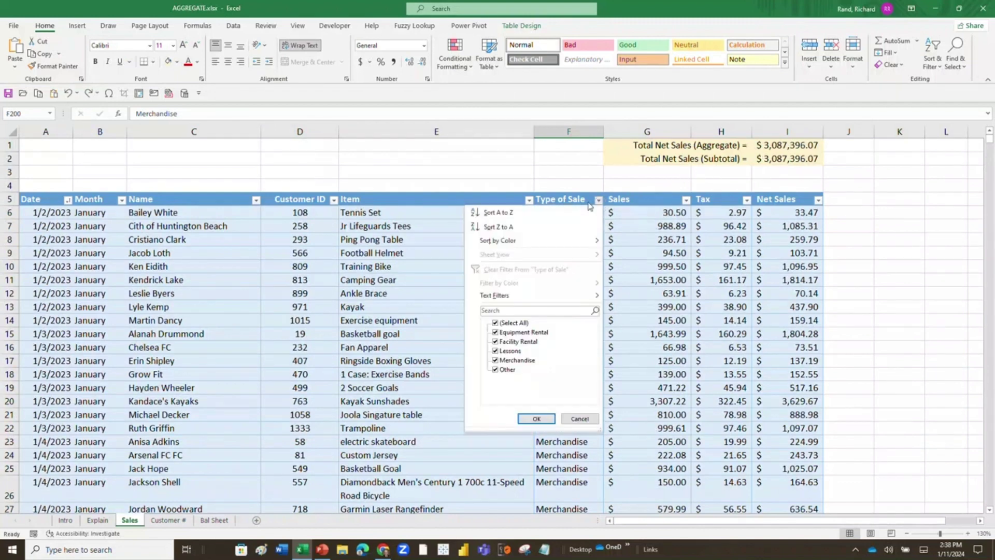
{"action": "left_click", "coordinate": [495, 322]}
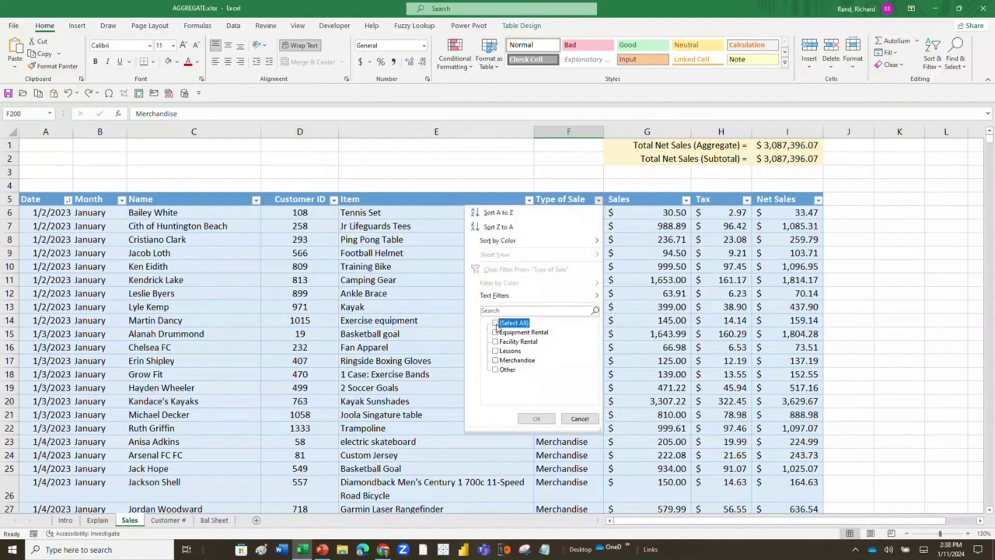
{"action": "left_click", "coordinate": [496, 360]}
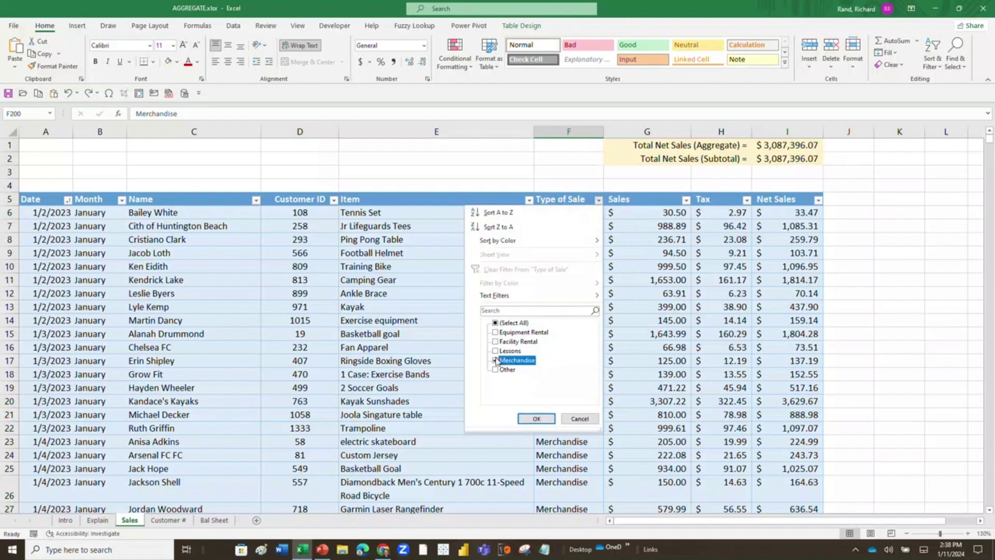
{"action": "left_click", "coordinate": [537, 419]}
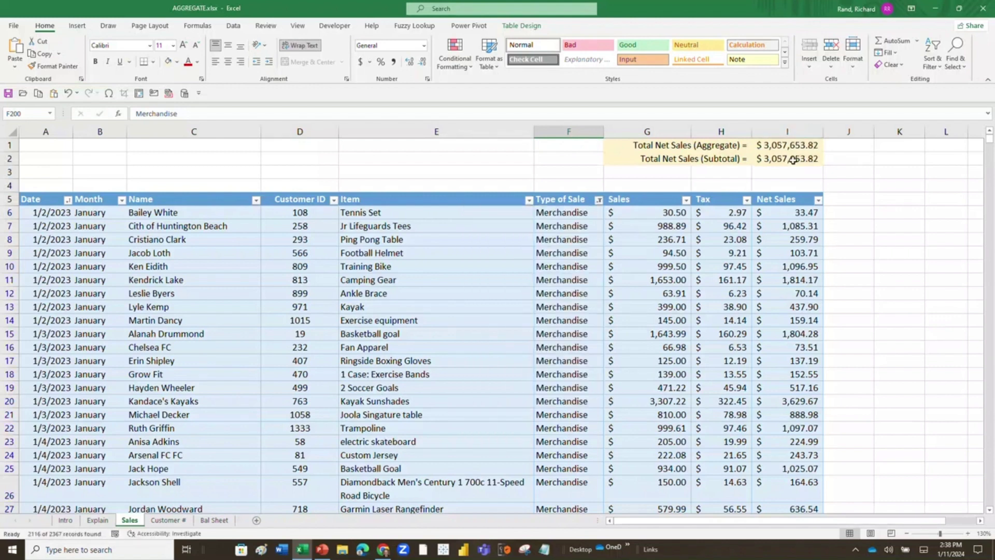
Step: Change the Type of Sale filter to show only Lessons instead of Merchandise
{"action": "left_click", "coordinate": [598, 200]}
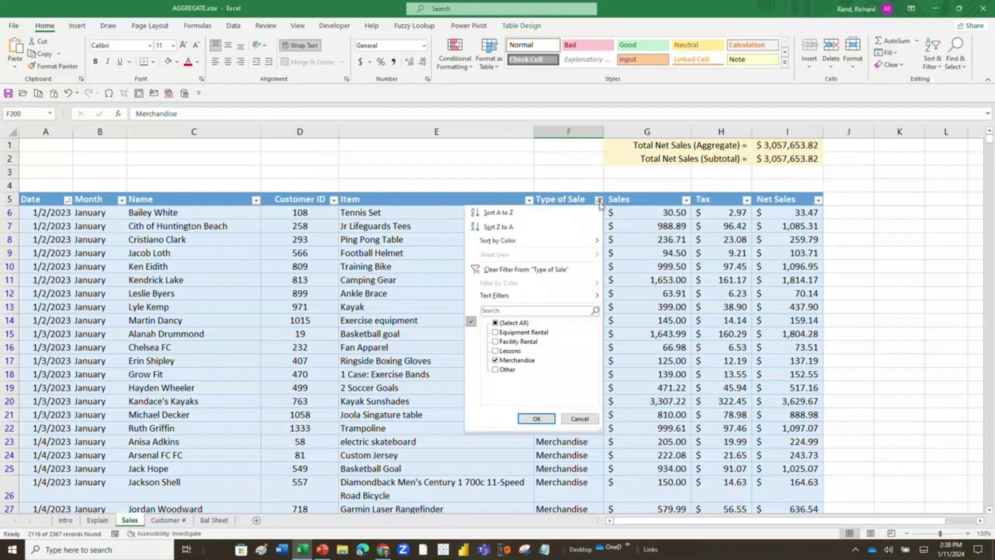
{"action": "left_click", "coordinate": [496, 351]}
{"action": "left_click", "coordinate": [496, 360]}
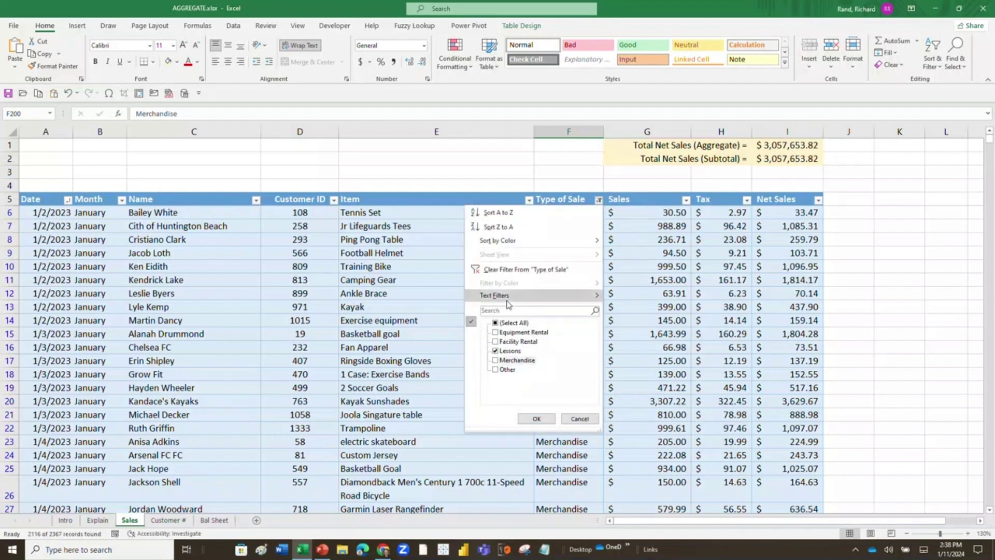
{"action": "left_click", "coordinate": [536, 417]}
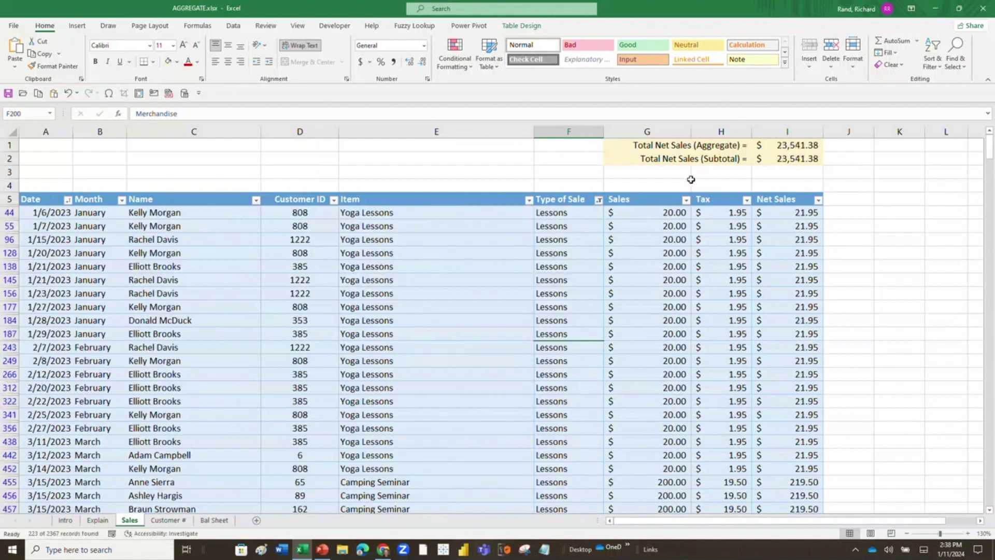
Step: Reset the Type of Sale filter so that all sale categories are included
{"action": "left_click", "coordinate": [599, 200]}
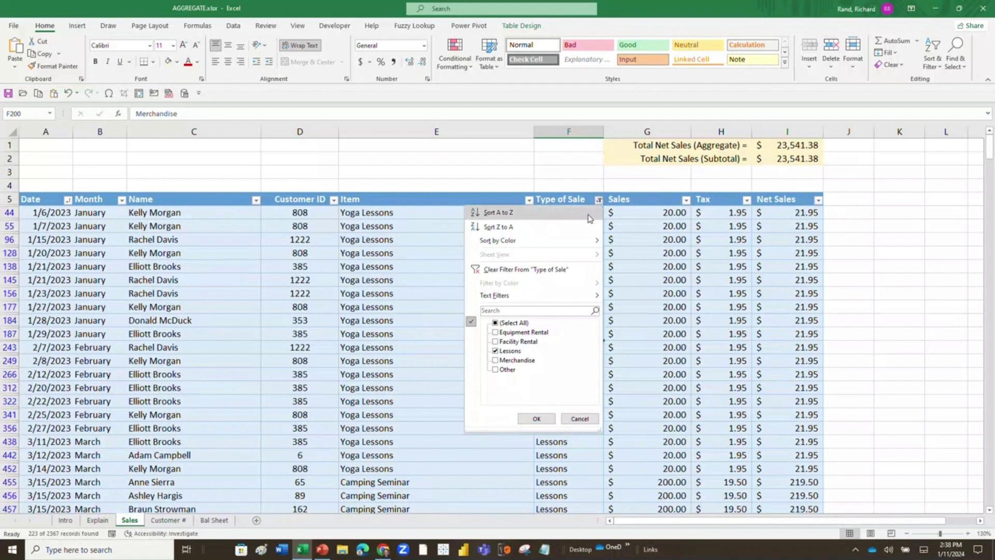
{"action": "left_click", "coordinate": [495, 322]}
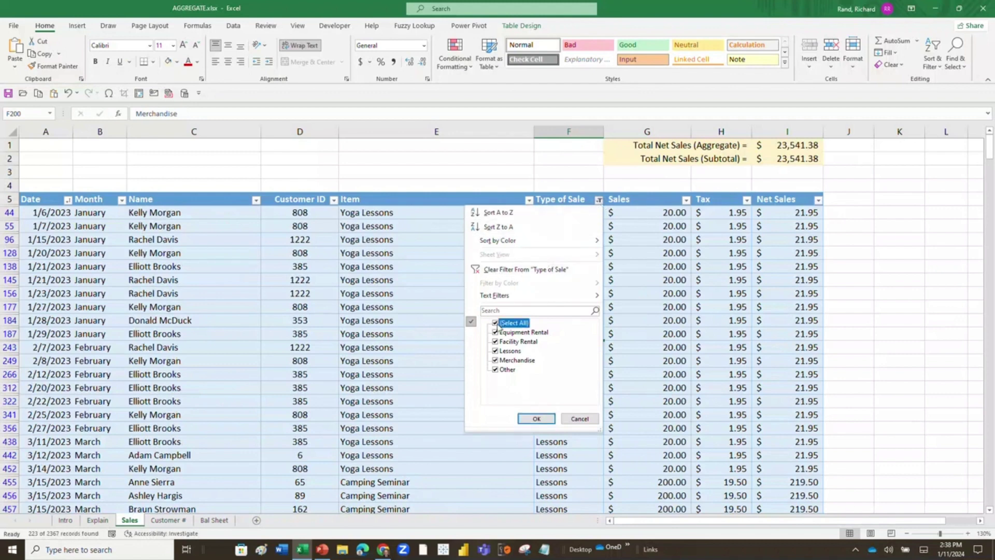
{"action": "left_click", "coordinate": [534, 421]}
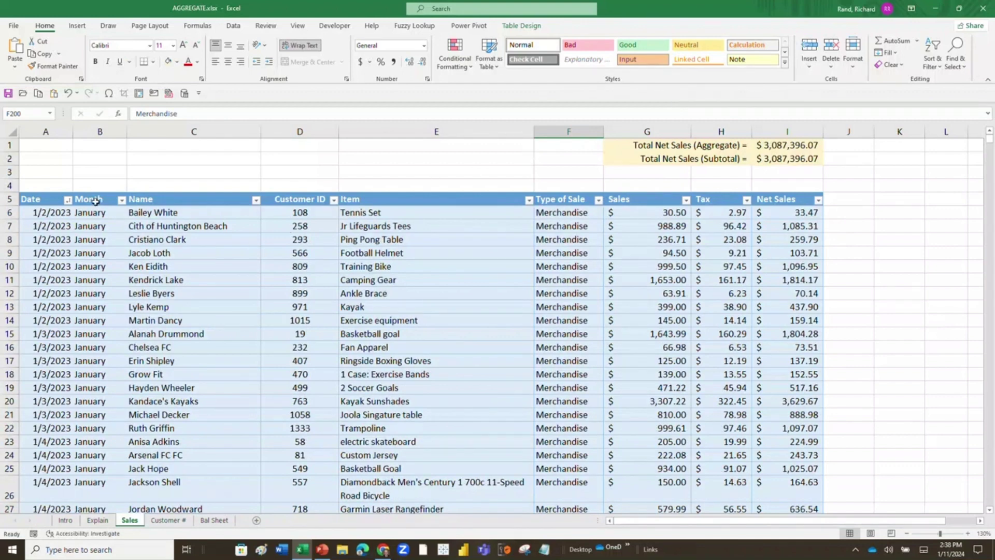
Step: Filter the Month column to show only January sales
{"action": "left_click", "coordinate": [122, 201]}
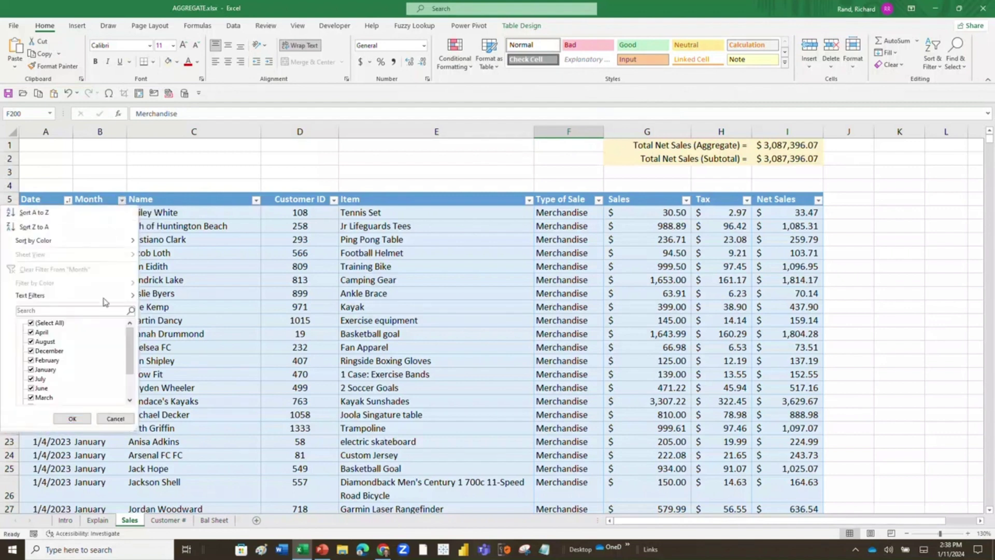
{"action": "left_click", "coordinate": [32, 323]}
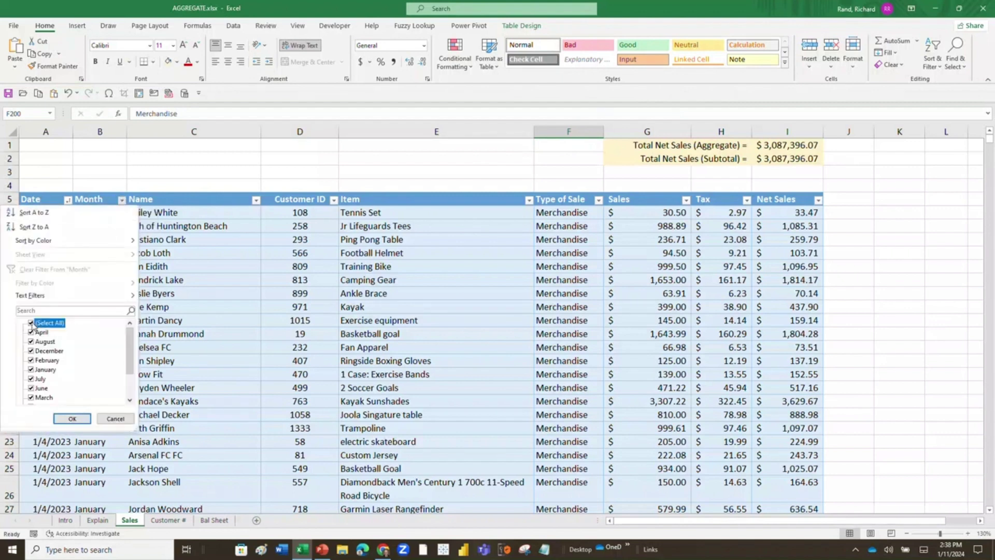
{"action": "left_click", "coordinate": [32, 369]}
{"action": "left_click", "coordinate": [72, 418]}
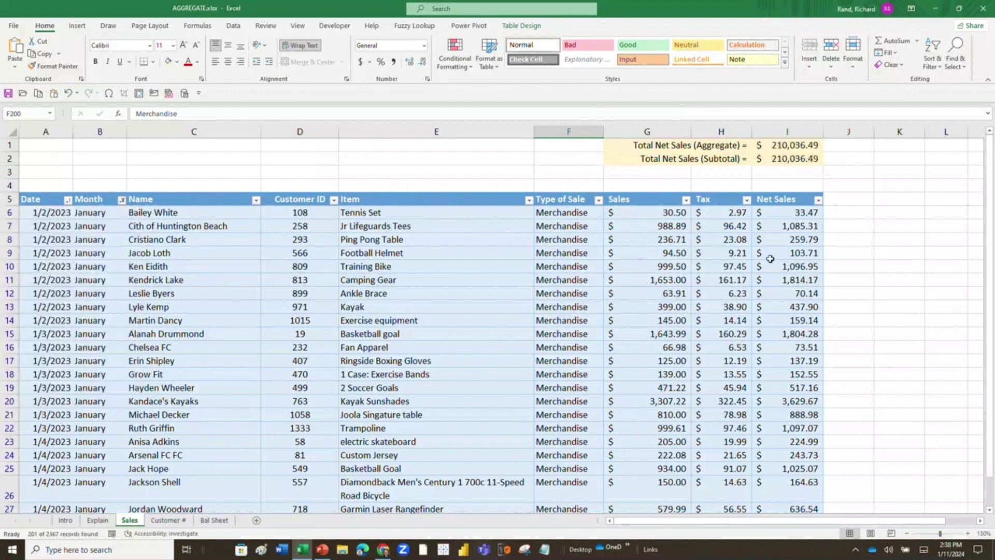
Step: Change the Month filter to show only February sales instead of January
{"action": "left_click", "coordinate": [121, 200]}
{"action": "left_click", "coordinate": [31, 370]}
{"action": "left_click", "coordinate": [31, 360]}
{"action": "left_click", "coordinate": [72, 419]}
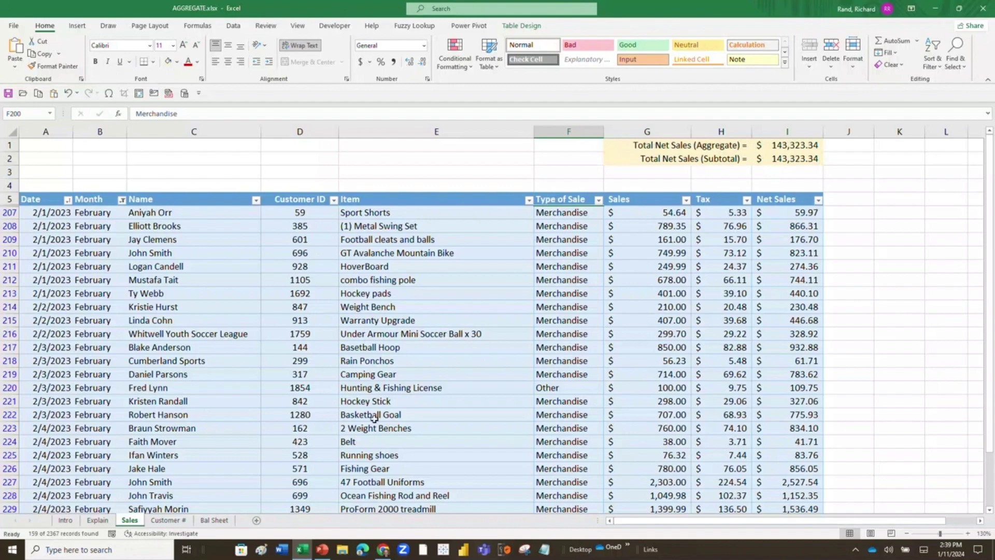
Step: Review the balance sheet on the Bal Sheet worksheet and inspect the CURRENT ASSETS formula in cell F12
{"action": "left_click", "coordinate": [212, 520]}
{"action": "scroll", "coordinate": [515, 294], "scroll_direction": "up", "scroll_amount": 2}
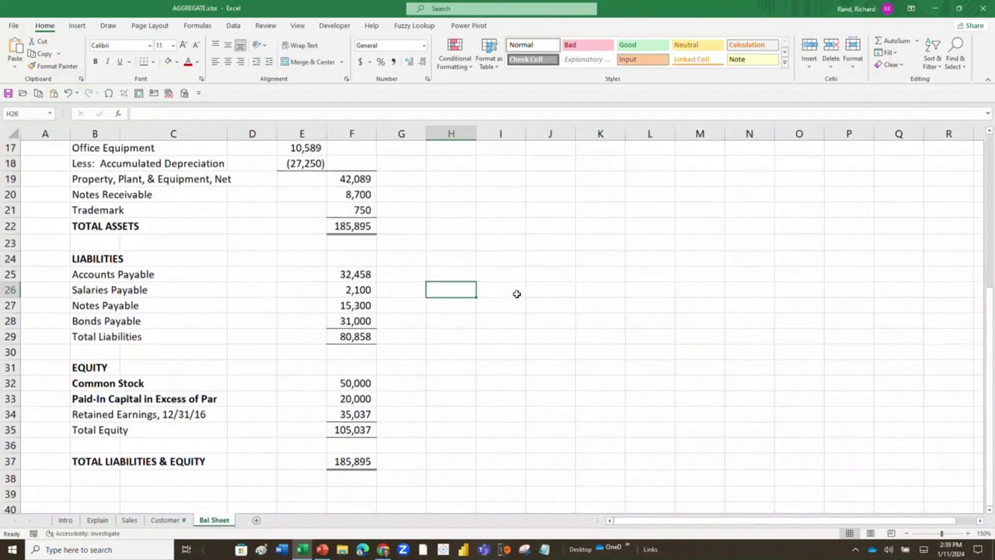
{"action": "scroll", "coordinate": [513, 293], "scroll_direction": "up", "scroll_amount": 5}
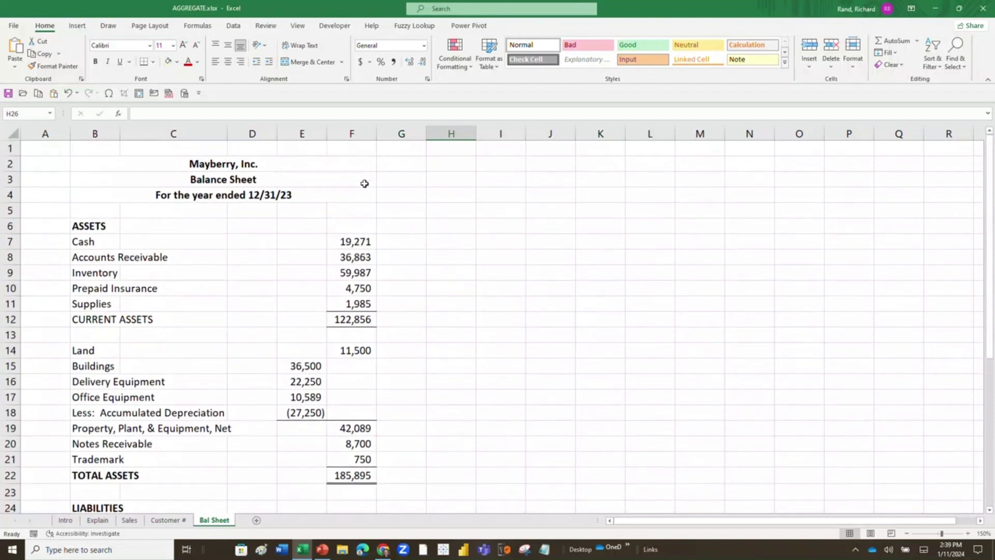
{"action": "scroll", "coordinate": [365, 183], "scroll_direction": "down", "scroll_amount": 1}
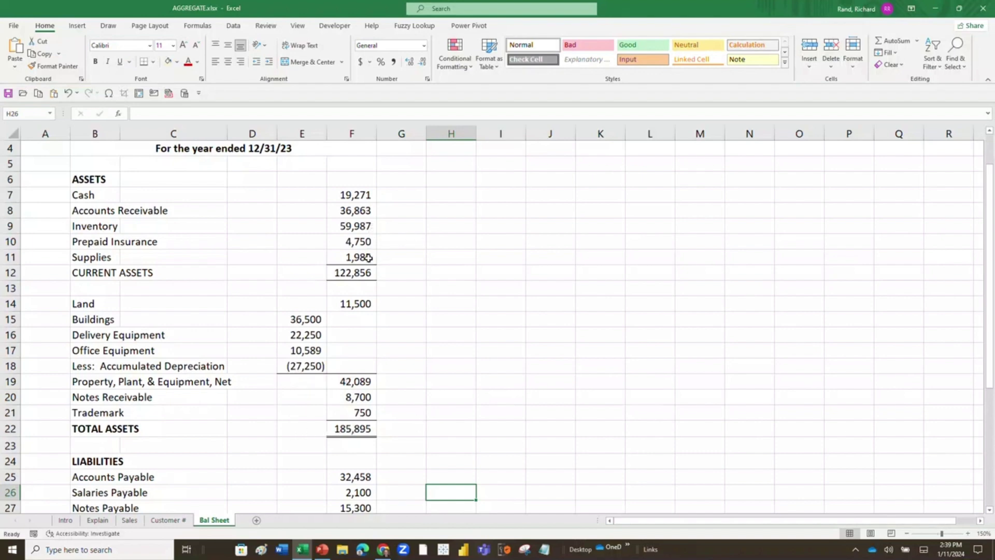
{"action": "left_click", "coordinate": [354, 273]}
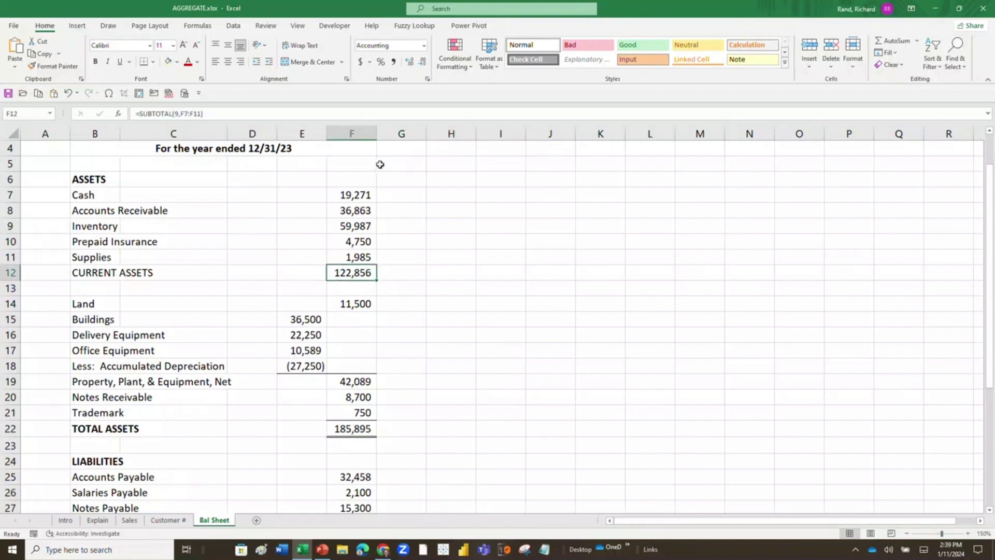
Step: Turn on the Windows Magnifier at 200% over the balance sheet
{"action": "key", "text": "super+e"}
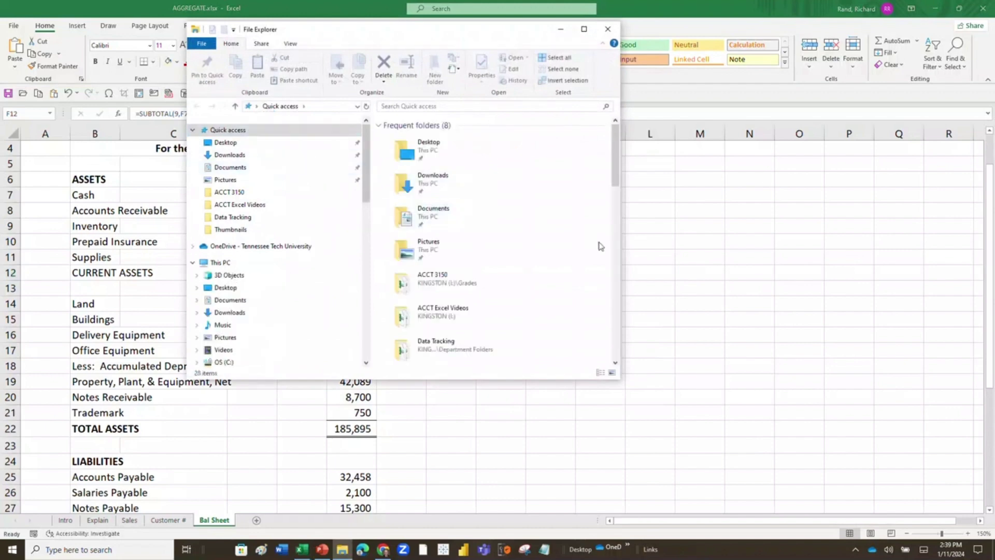
{"action": "key", "text": "alt+Tab"}
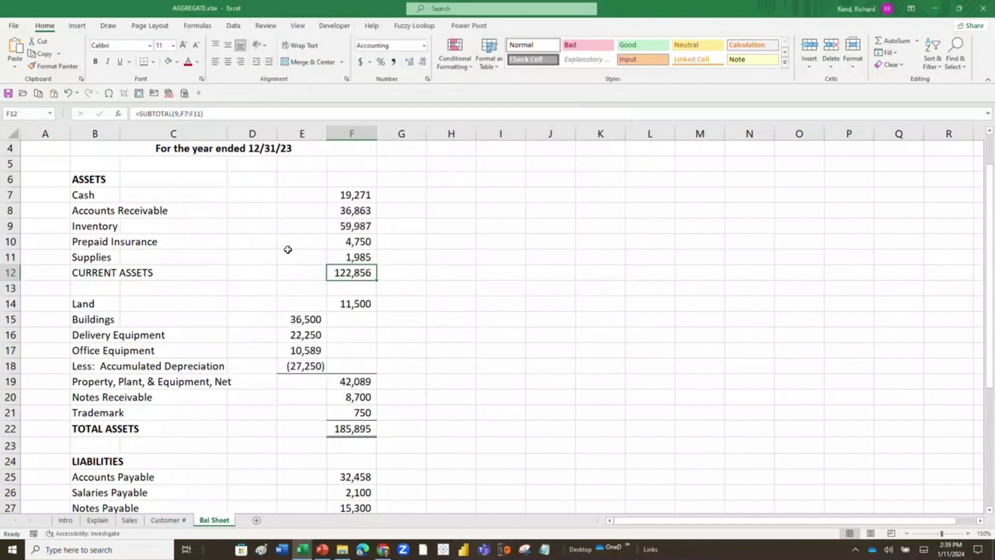
{"action": "key", "text": "super+plus"}
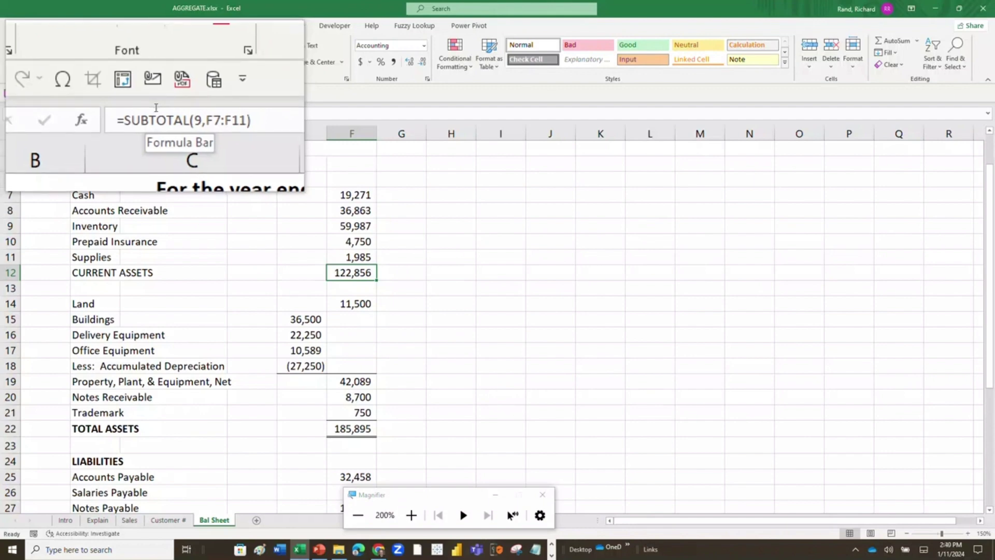
Step: Inspect the formulas for Property, Plant, & Equipment, Net in F19 and TOTAL ASSETS in F22
{"action": "key", "text": "Down"}
{"action": "key", "text": "Down"}
{"action": "key", "text": "Down"}
{"action": "key", "text": "Down"}
{"action": "key", "text": "Down"}
{"action": "key", "text": "Down"}
{"action": "key", "text": "Down"}
{"action": "key", "text": "Down"}
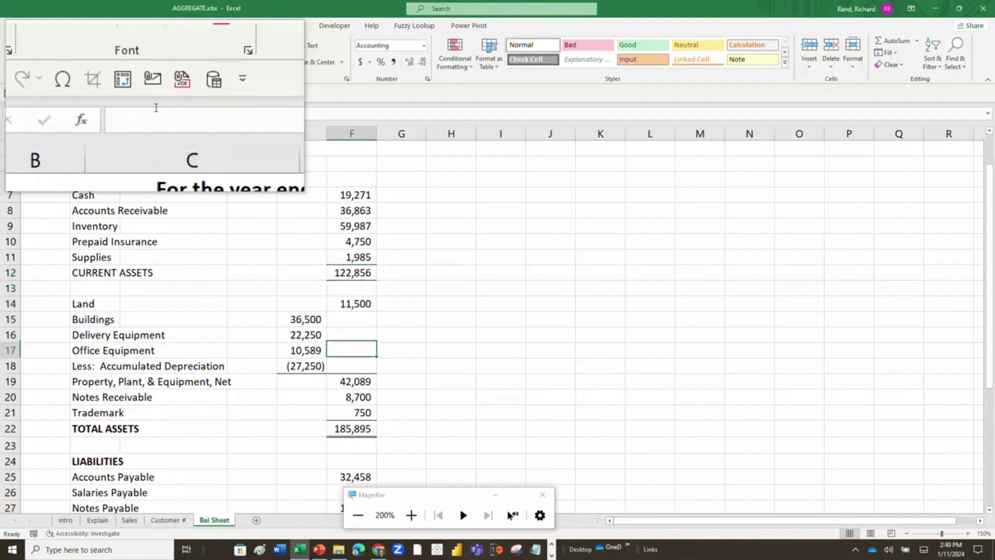
{"action": "key", "text": "Up"}
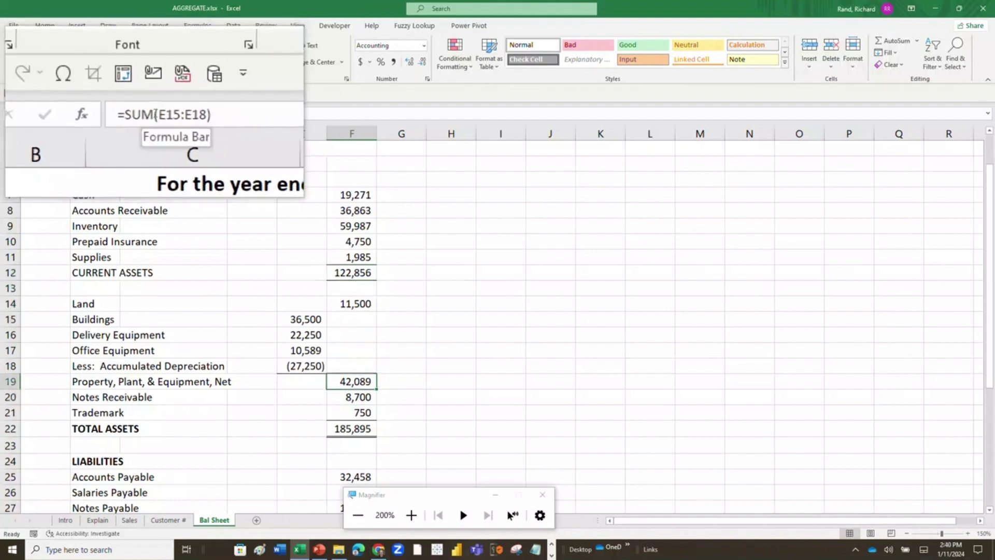
{"action": "key", "text": "Down"}
{"action": "key", "text": "Down"}
{"action": "key", "text": "Down"}
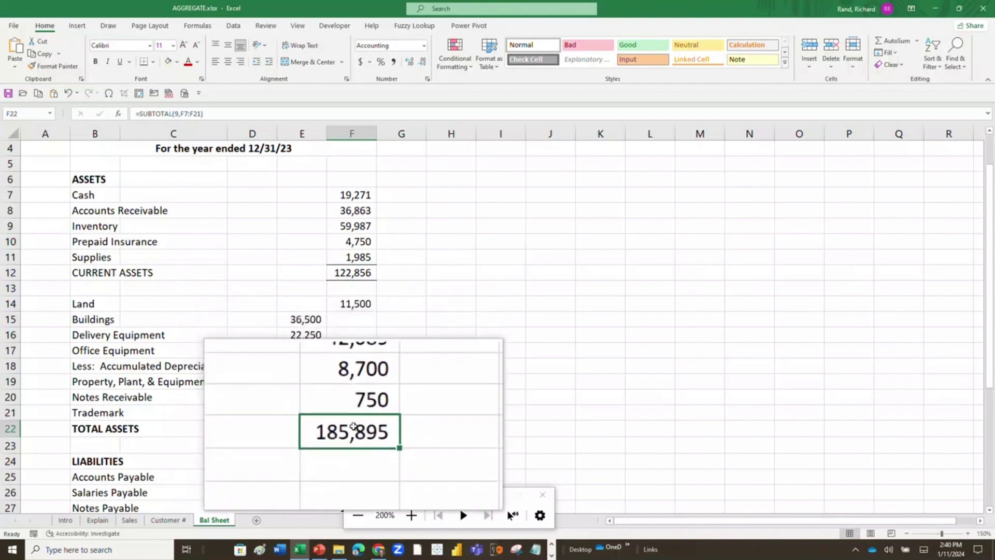
Step: Replace the Property, Plant, & Equipment, Net formula in F19 with =SUBTOTAL(9,E15:E18) and compare it with the CURRENT ASSETS formula in F12
{"action": "left_click", "coordinate": [351, 382]}
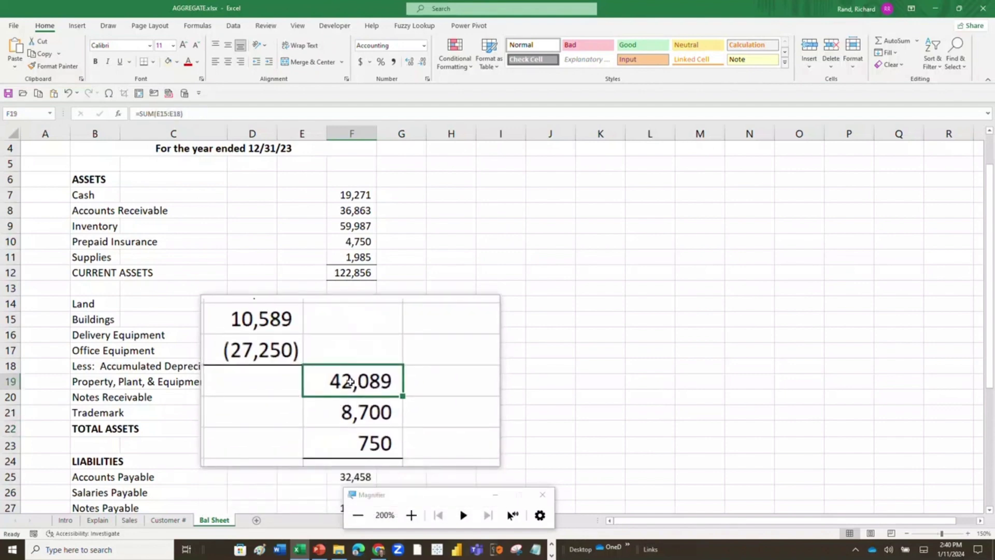
{"action": "type", "text": "=subtotal(9"}
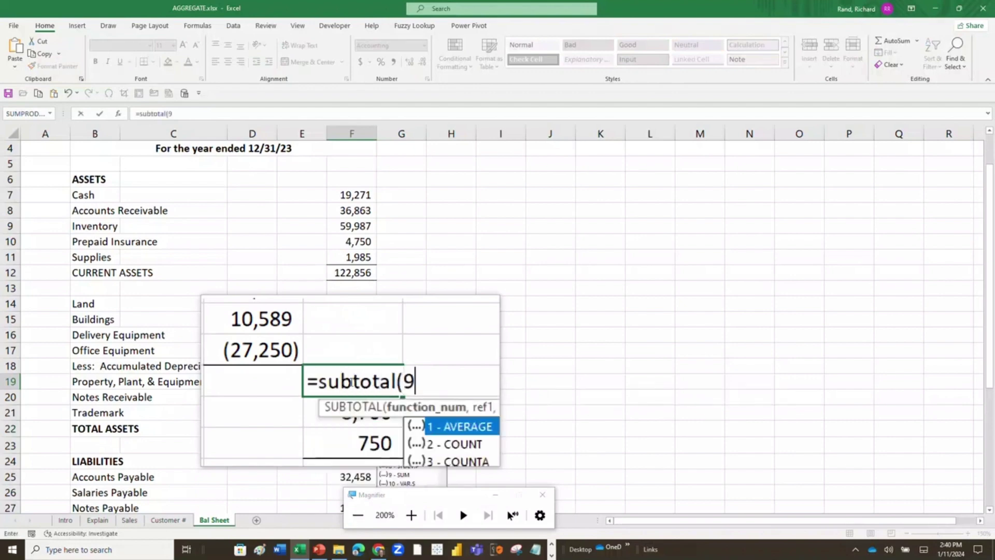
{"action": "type", "text": ","}
{"action": "left_click", "coordinate": [300, 320]}
{"action": "left_click_drag", "start_coordinate": [300, 320], "coordinate": [299, 358]}
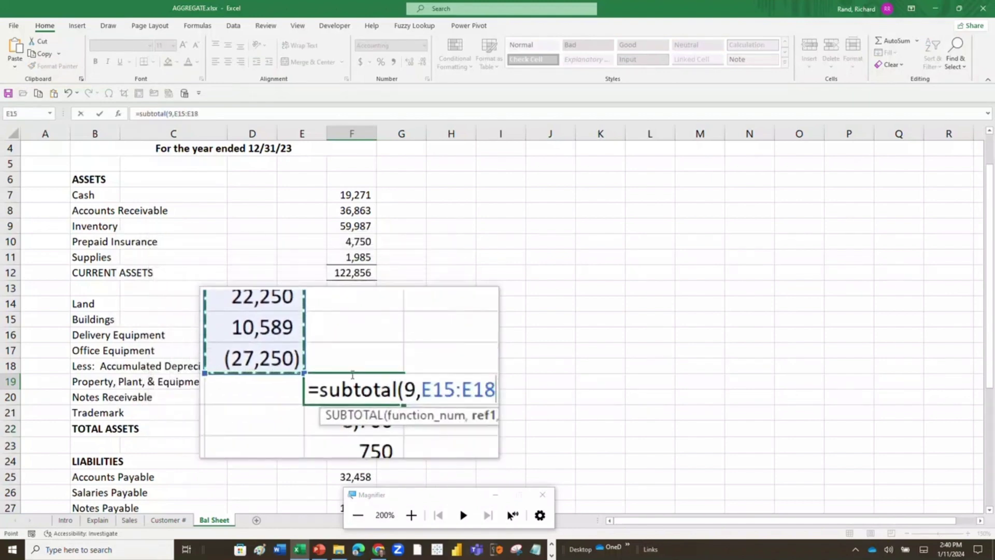
{"action": "key", "text": "Return"}
{"action": "scroll", "coordinate": [352, 375], "scroll_direction": "down", "scroll_amount": 1}
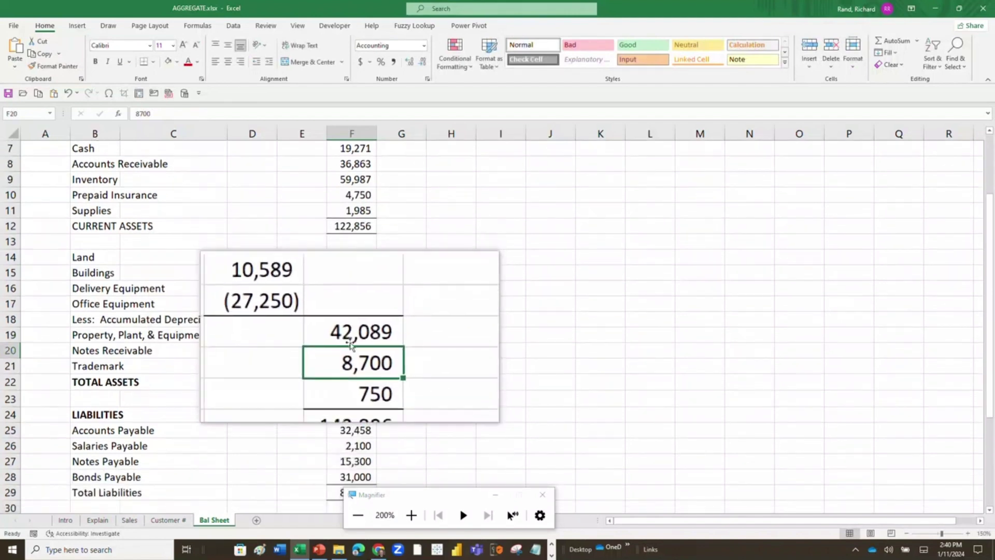
{"action": "left_click", "coordinate": [348, 336]}
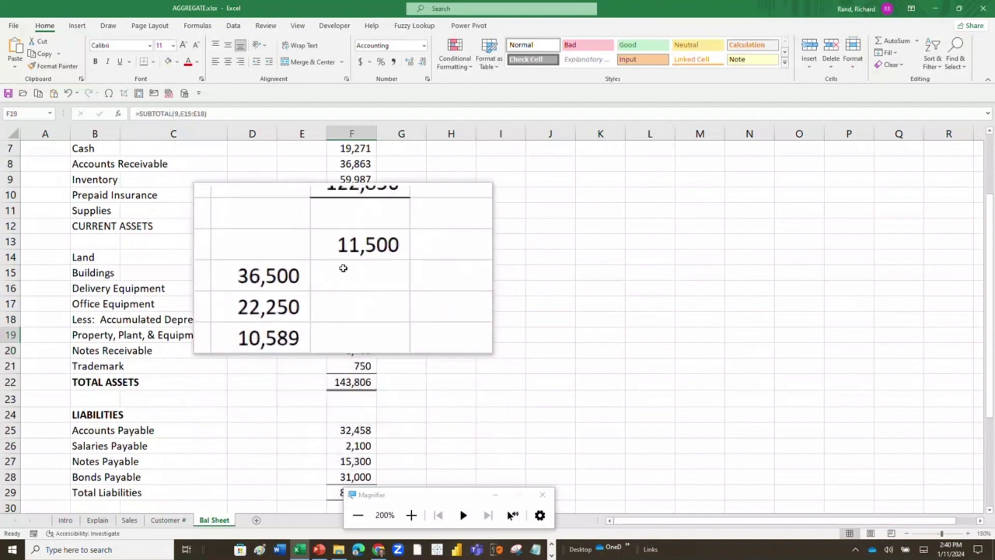
{"action": "left_click", "coordinate": [343, 224]}
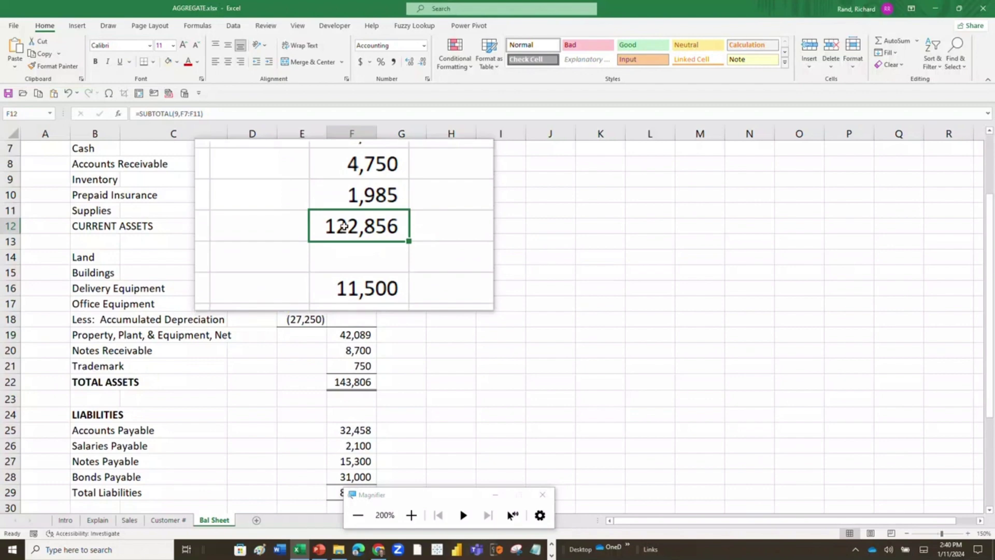
Step: Replace the TOTAL ASSETS formula in F22 with =AGGREGATE(9,3,F7:F21)
{"action": "left_click", "coordinate": [351, 383]}
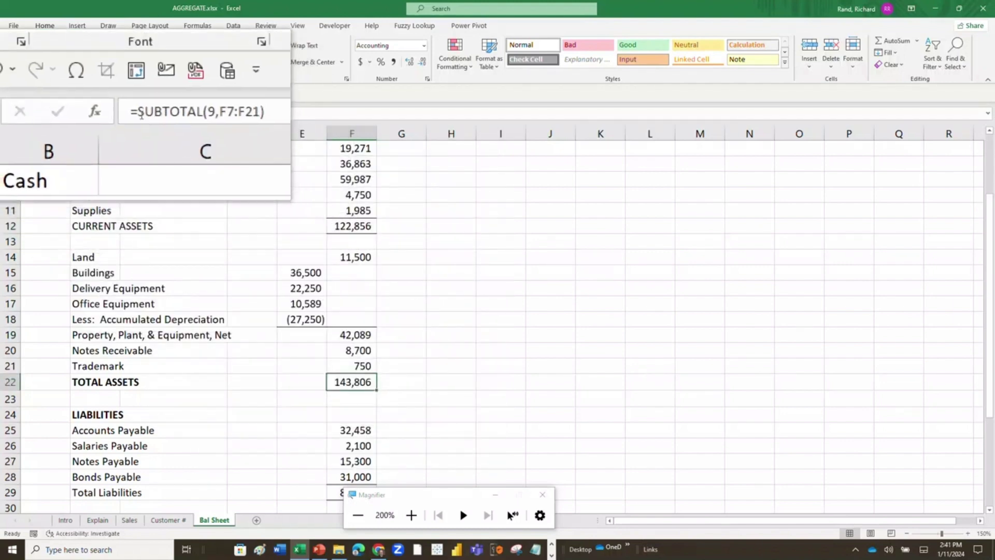
{"action": "left_click_drag", "start_coordinate": [140, 115], "coordinate": [248, 107]}
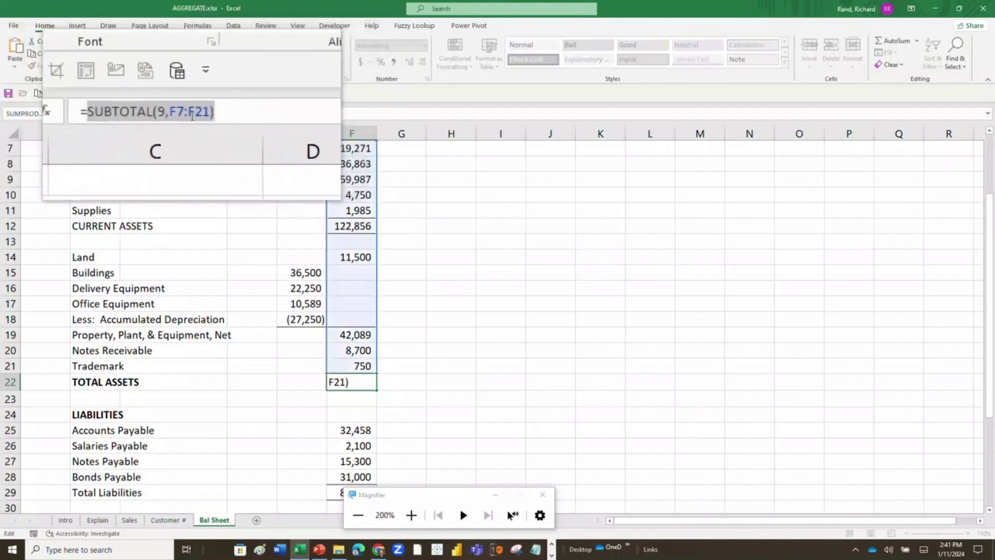
{"action": "key", "text": "BackSpace"}
{"action": "type", "text": "aggregate"}
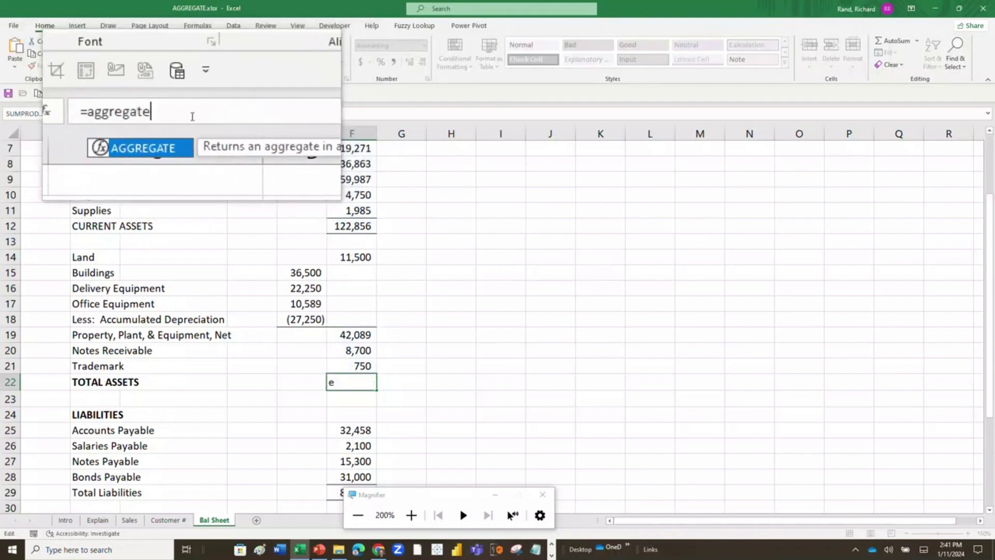
{"action": "type", "text": "("}
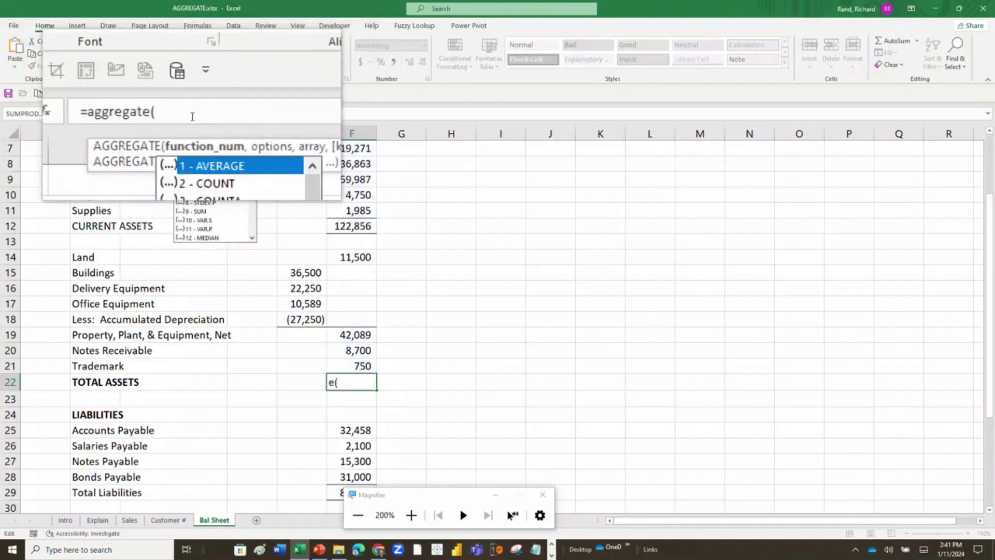
{"action": "type", "text": "9,3,"}
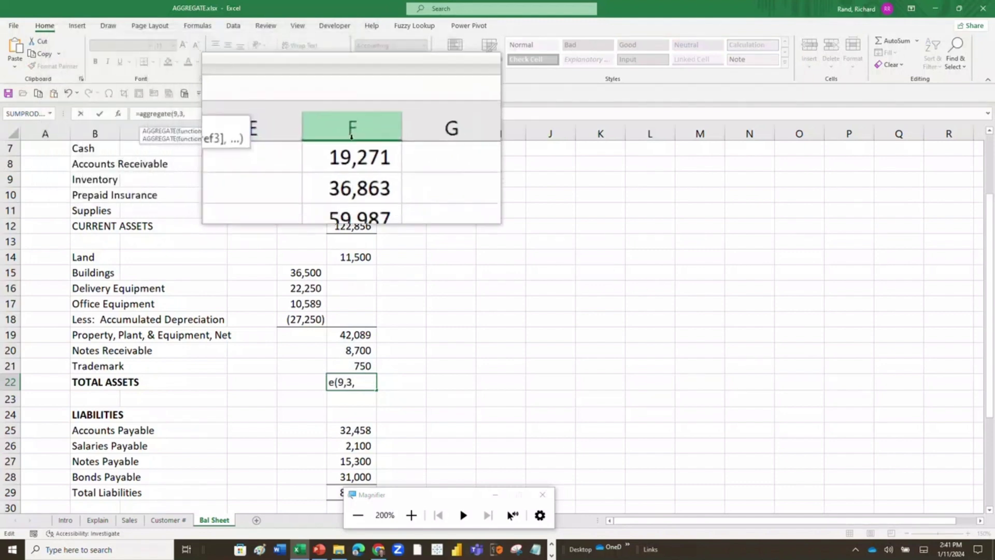
{"action": "left_click_drag", "start_coordinate": [353, 148], "coordinate": [365, 366]}
{"action": "key", "text": "Return"}
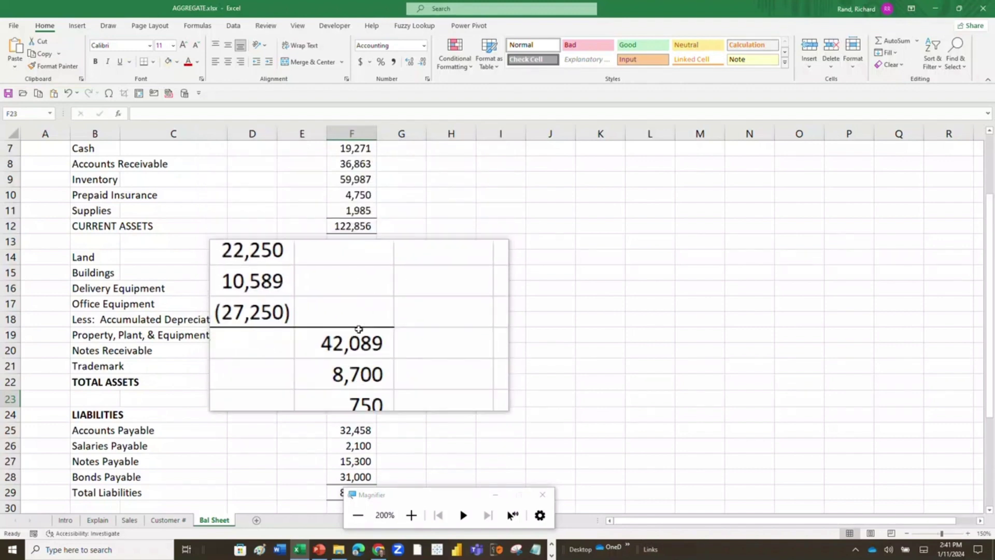
Step: Change the Property, Plant, & Equipment, Net formula in F19 to =SUM(E15:E18)
{"action": "left_click", "coordinate": [358, 331]}
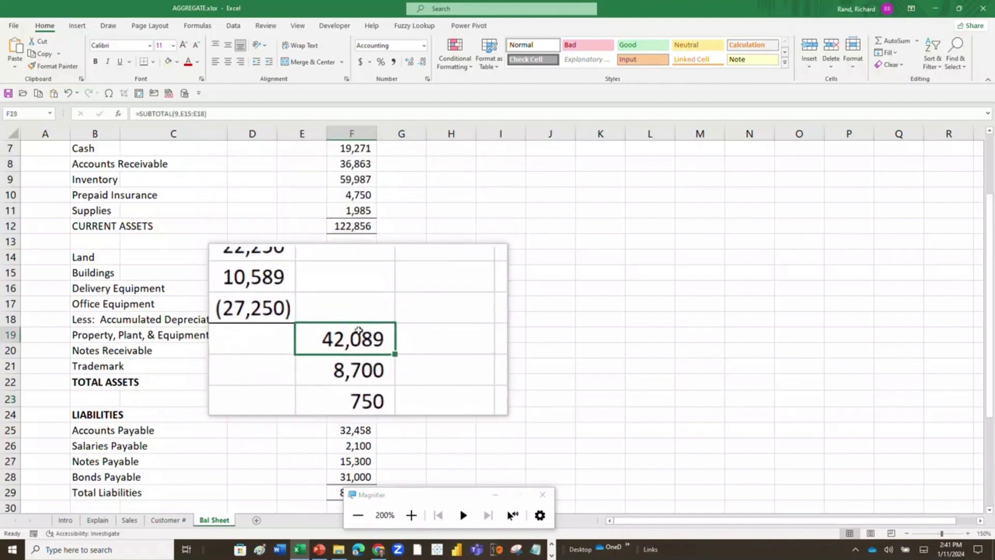
{"action": "type", "text": "=sum("}
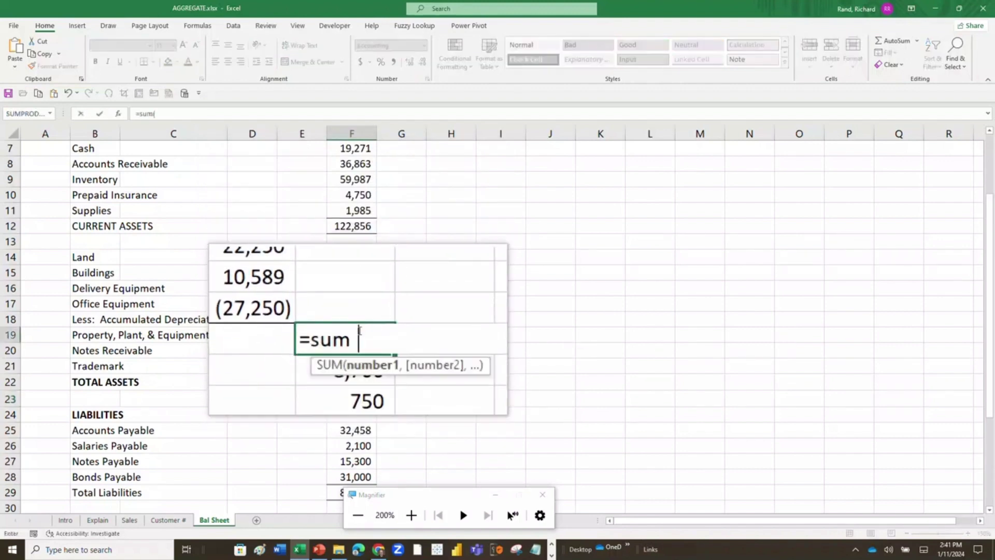
{"action": "left_click_drag", "start_coordinate": [294, 271], "coordinate": [292, 315]}
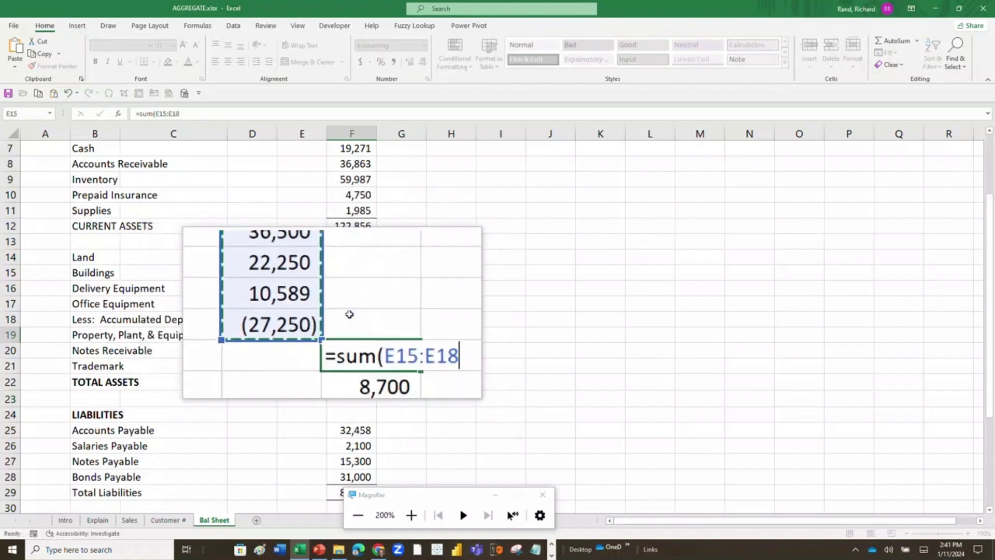
{"action": "key", "text": "Return"}
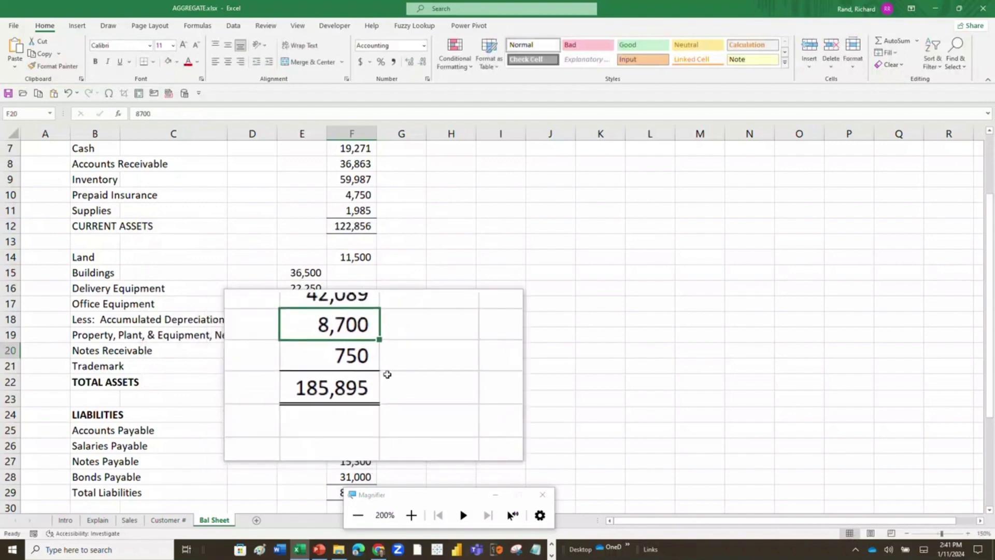
Step: Turn off the Magnifier and inspect the Total Liabilities formula in F29, ending the interrupted macro code
{"action": "key", "text": "super+Escape"}
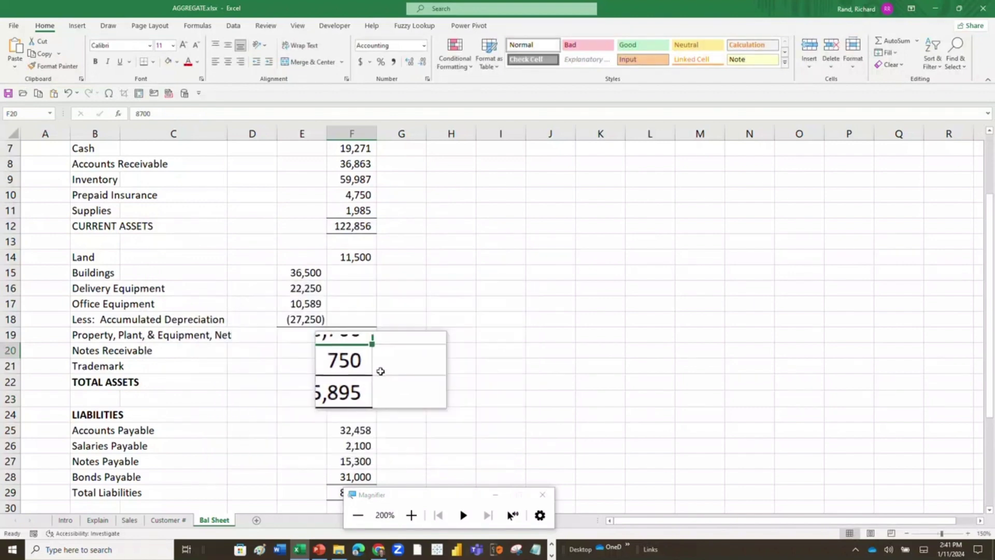
{"action": "scroll", "coordinate": [406, 367], "scroll_direction": "down", "scroll_amount": 2}
{"action": "scroll", "coordinate": [407, 367], "scroll_direction": "down", "scroll_amount": 1}
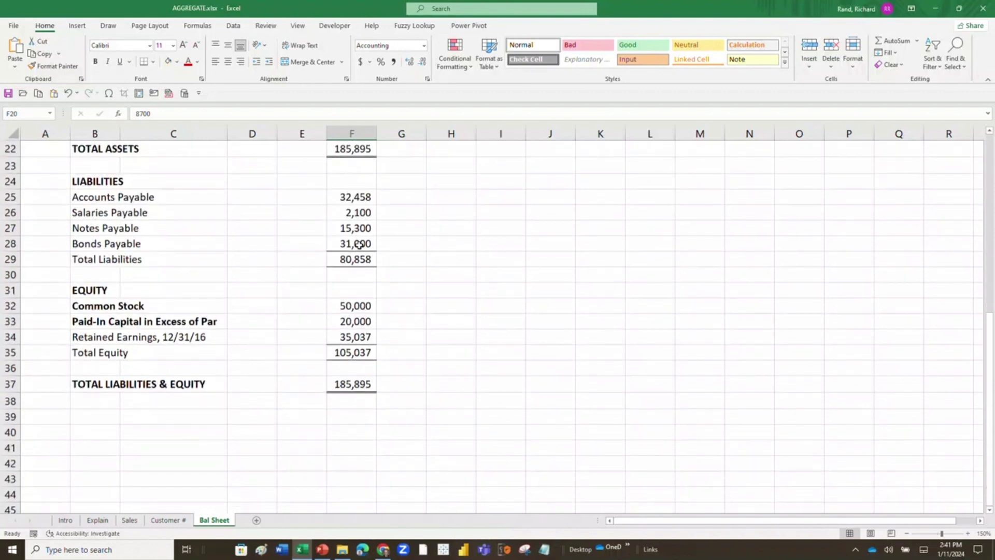
{"action": "left_click", "coordinate": [362, 260]}
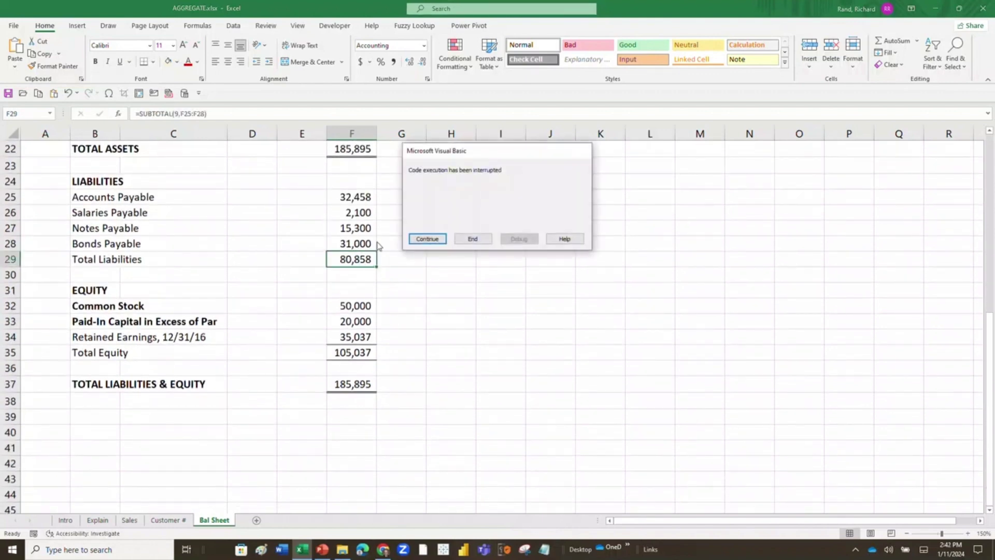
{"action": "left_click", "coordinate": [471, 238]}
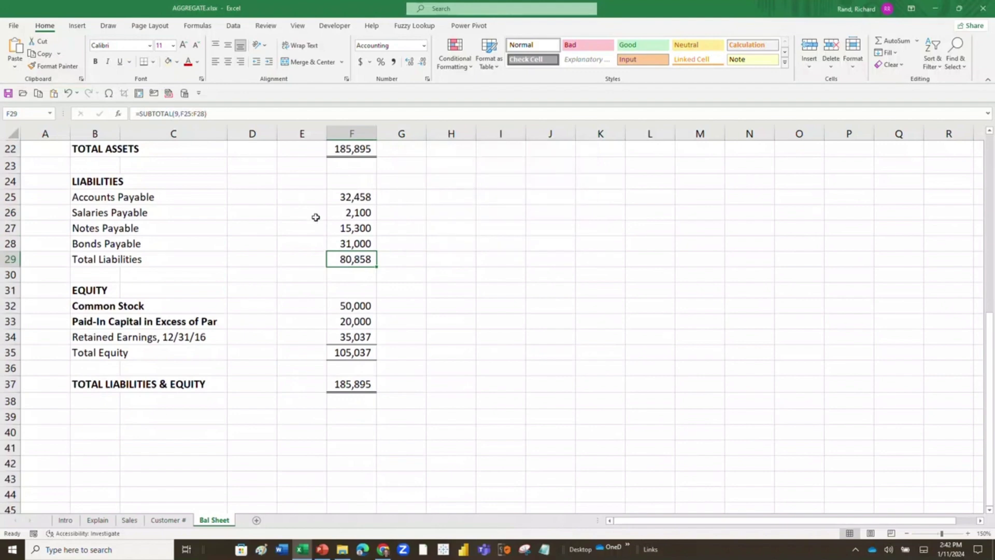
Step: Magnify the view again and inspect the Total Equity formula in F35 and the TOTAL LIABILITIES & EQUITY formula in F37
{"action": "key", "text": "super+plus"}
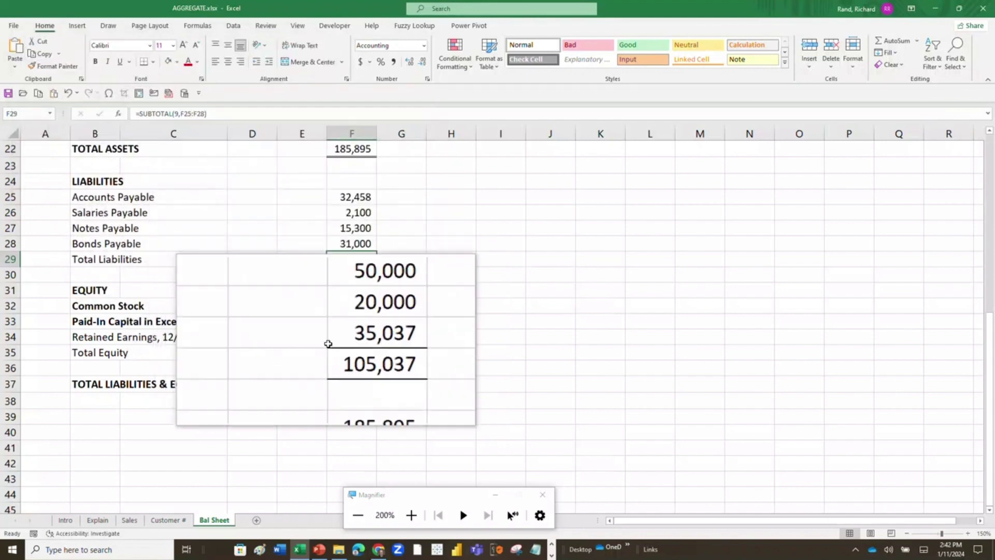
{"action": "key", "text": "Down"}
{"action": "key", "text": "Down"}
{"action": "key", "text": "Down"}
{"action": "key", "text": "Down"}
{"action": "key", "text": "Down"}
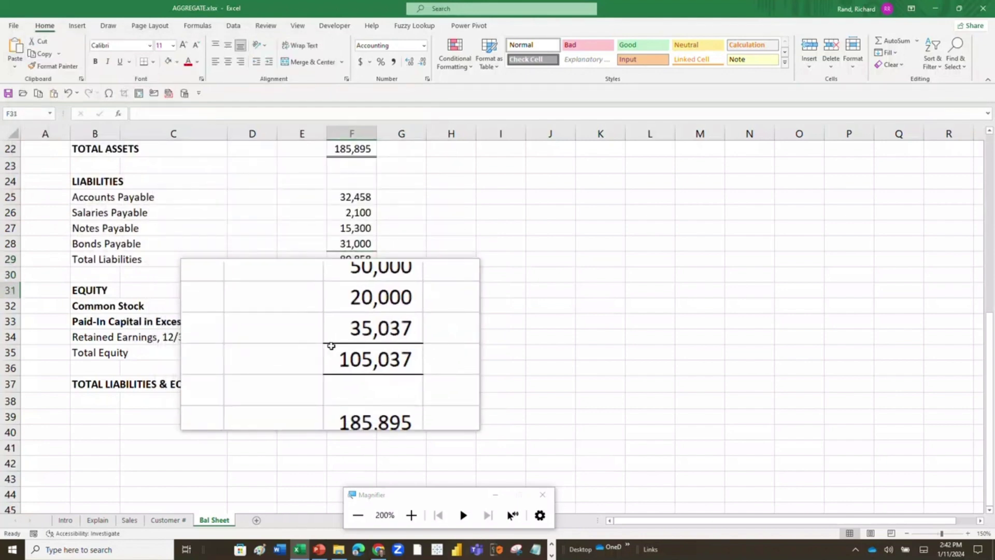
{"action": "key", "text": "Down"}
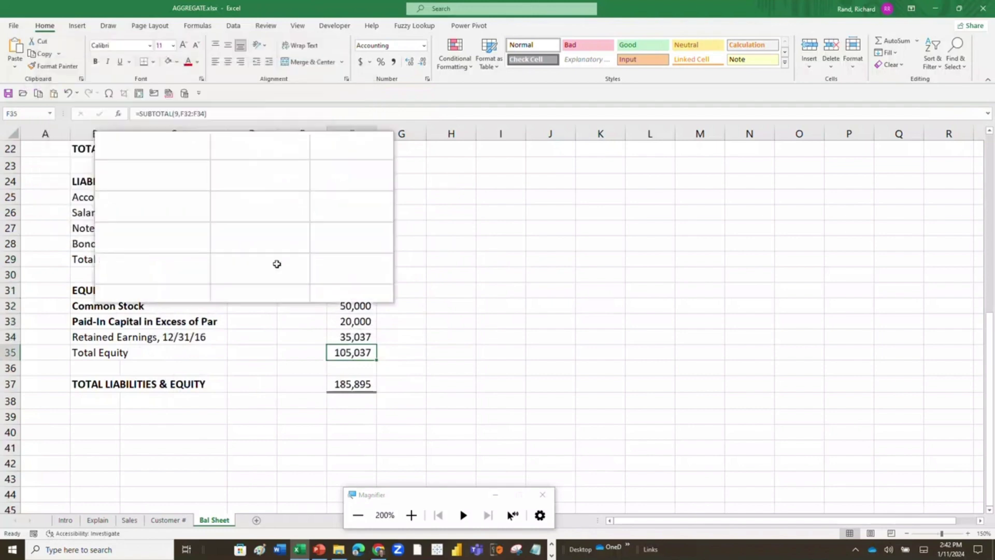
{"action": "left_click", "coordinate": [354, 377]}
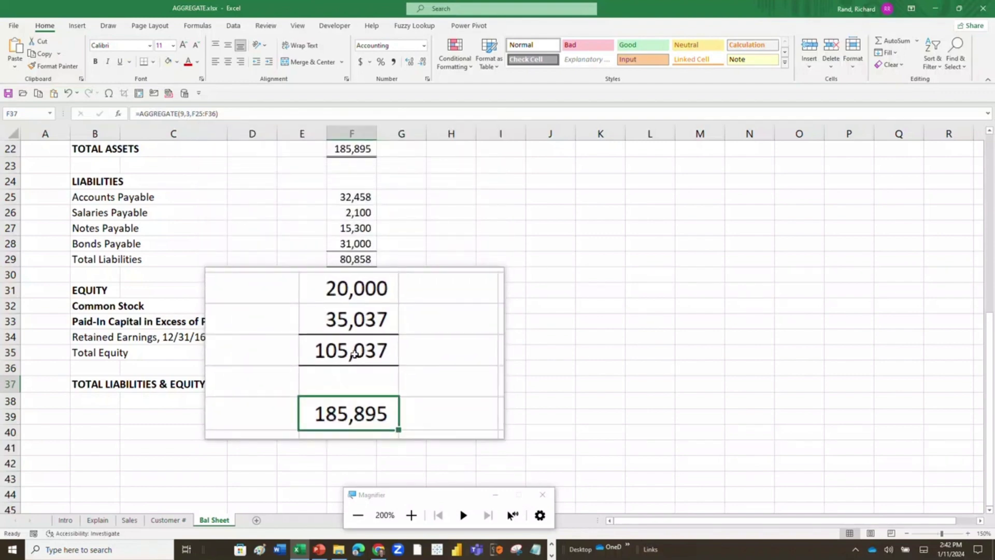
Step: Replace the Total Equity formula in F35 with =SUM(F32:F34)
{"action": "left_click", "coordinate": [353, 354]}
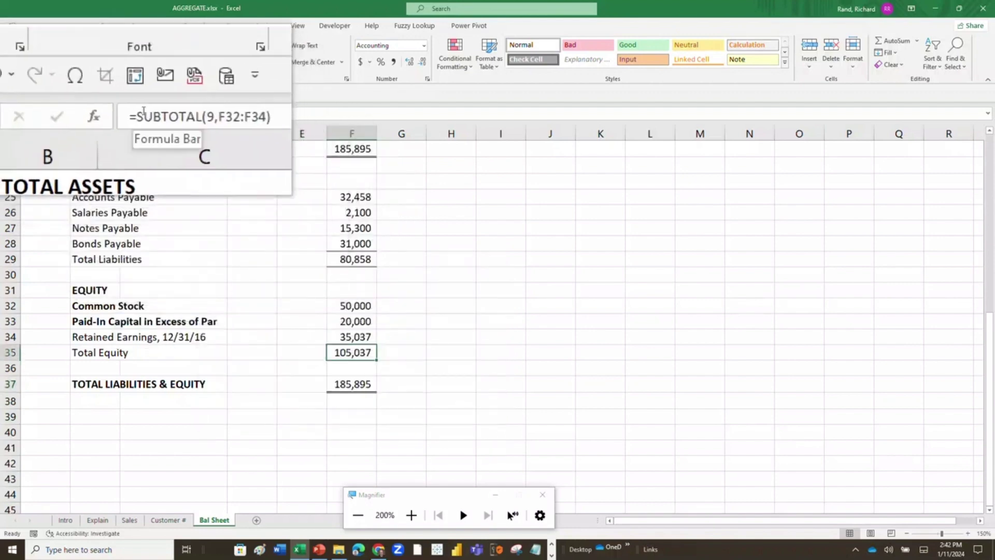
{"action": "left_click_drag", "start_coordinate": [139, 116], "coordinate": [244, 116]}
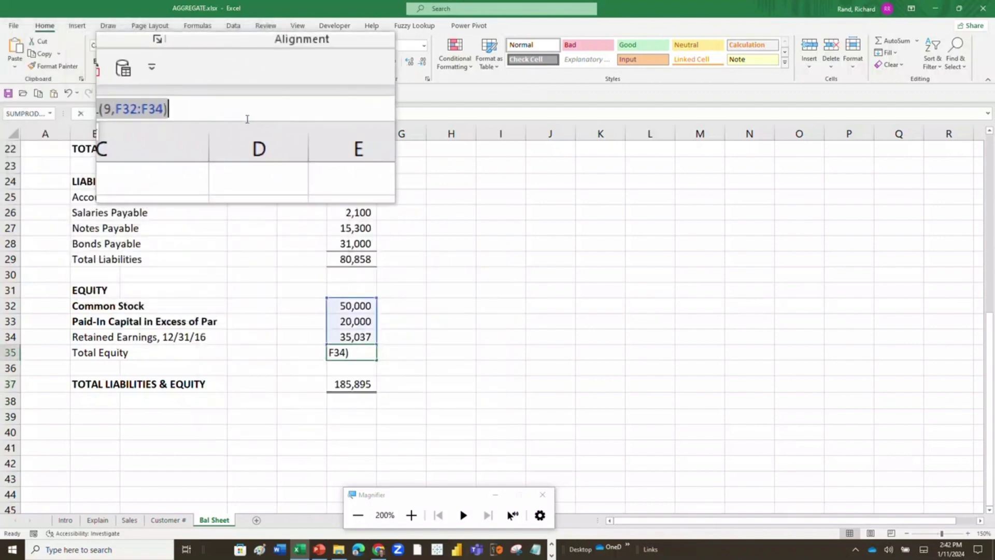
{"action": "type", "text": "sum"}
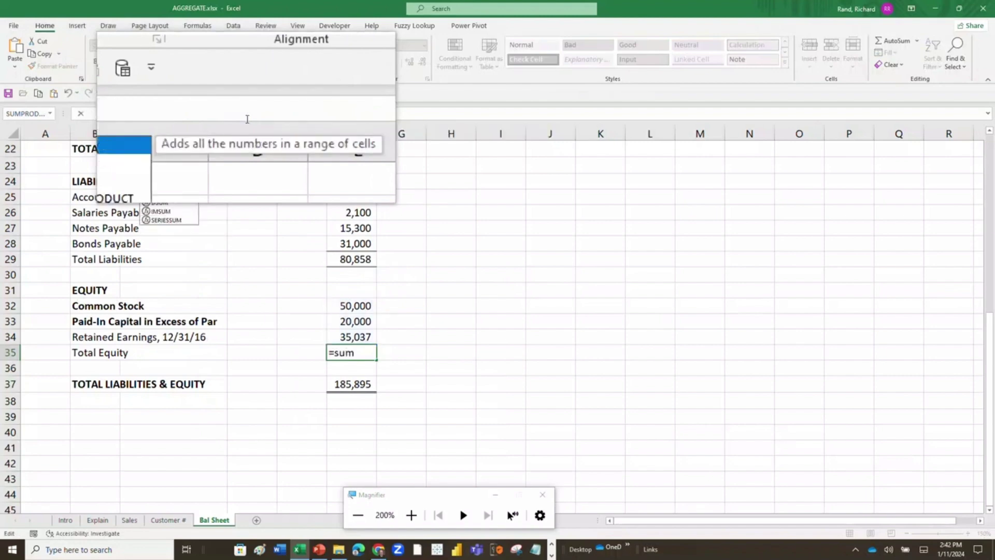
{"action": "type", "text": "("}
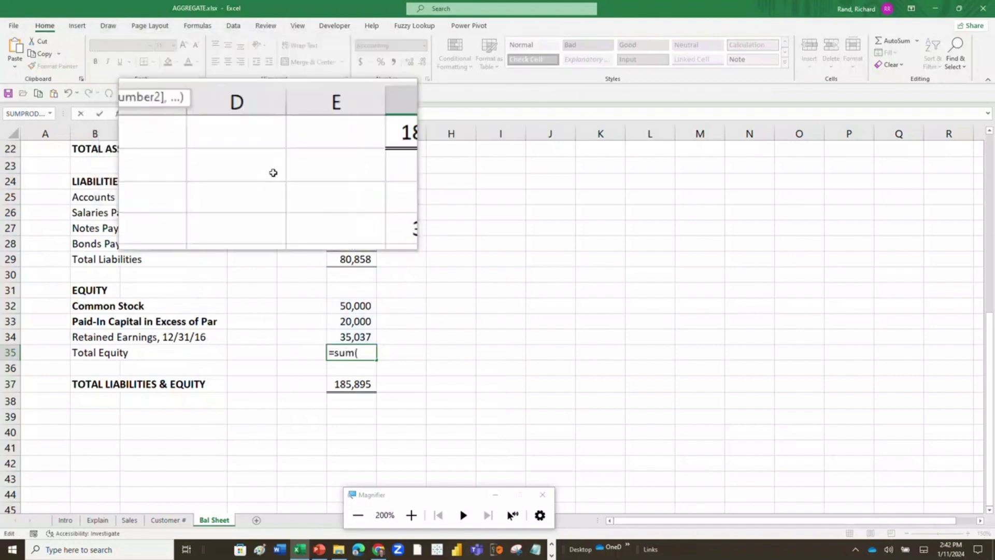
{"action": "left_click", "coordinate": [341, 310]}
{"action": "left_click_drag", "start_coordinate": [342, 316], "coordinate": [340, 325]}
{"action": "key", "text": "Return"}
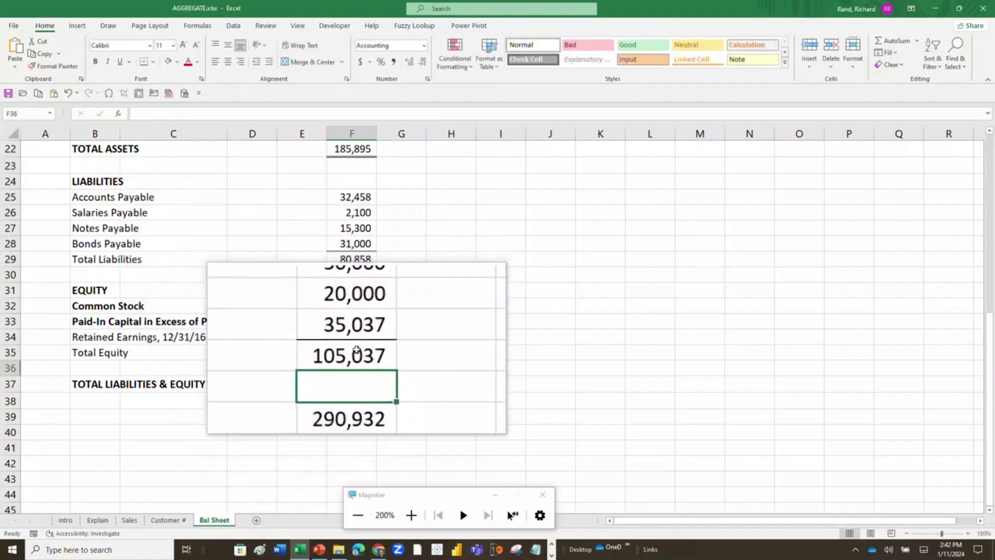
Step: Replace the Total Equity formula in F35 with =SUBTOTAL(9,F32:F34) and turn off the Magnifier
{"action": "left_click", "coordinate": [356, 351]}
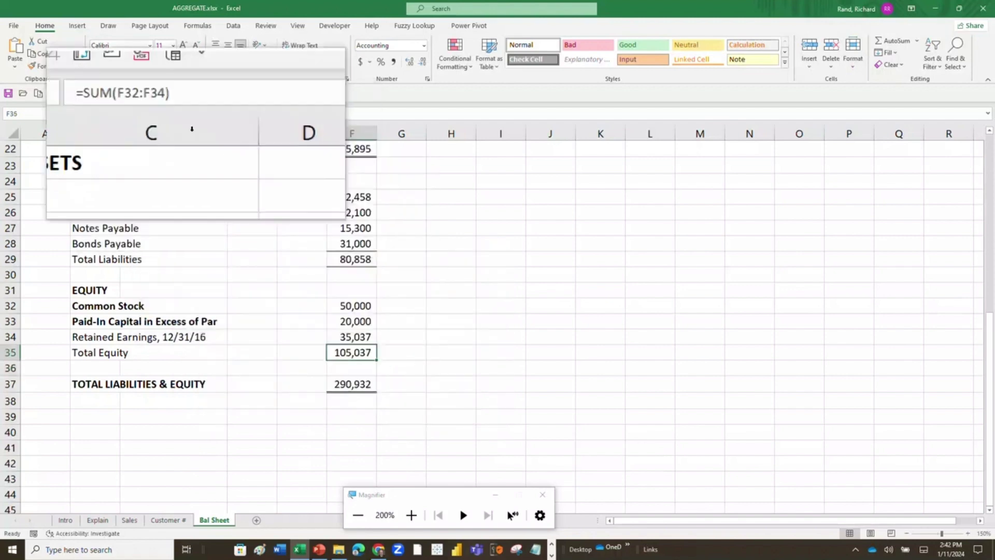
{"action": "left_click_drag", "start_coordinate": [185, 115], "coordinate": [137, 115]}
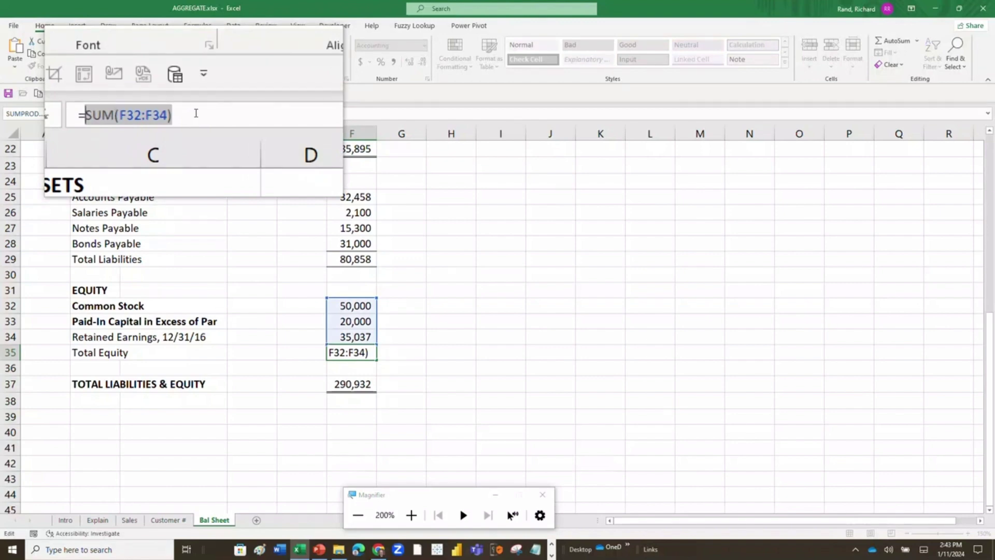
{"action": "type", "text": "sub"}
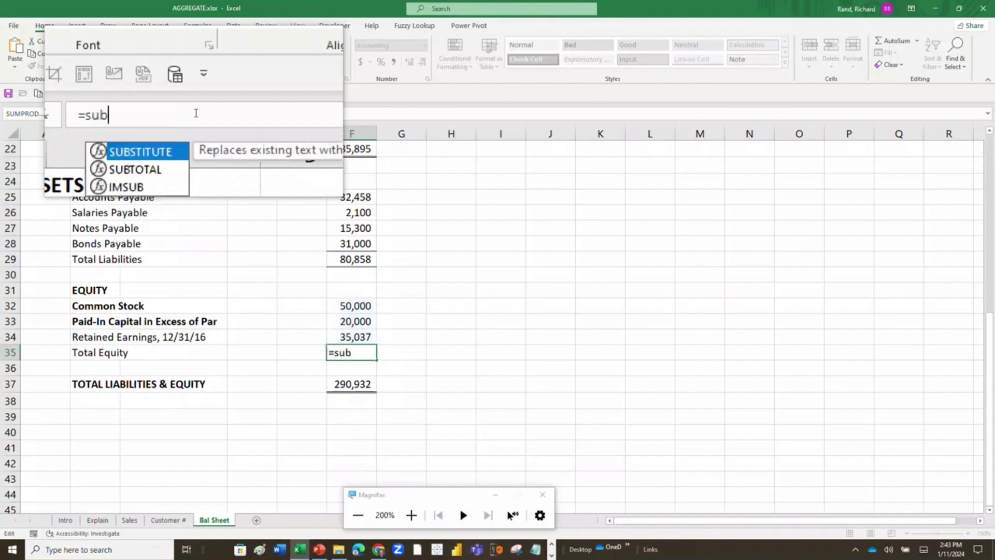
{"action": "type", "text": "total("}
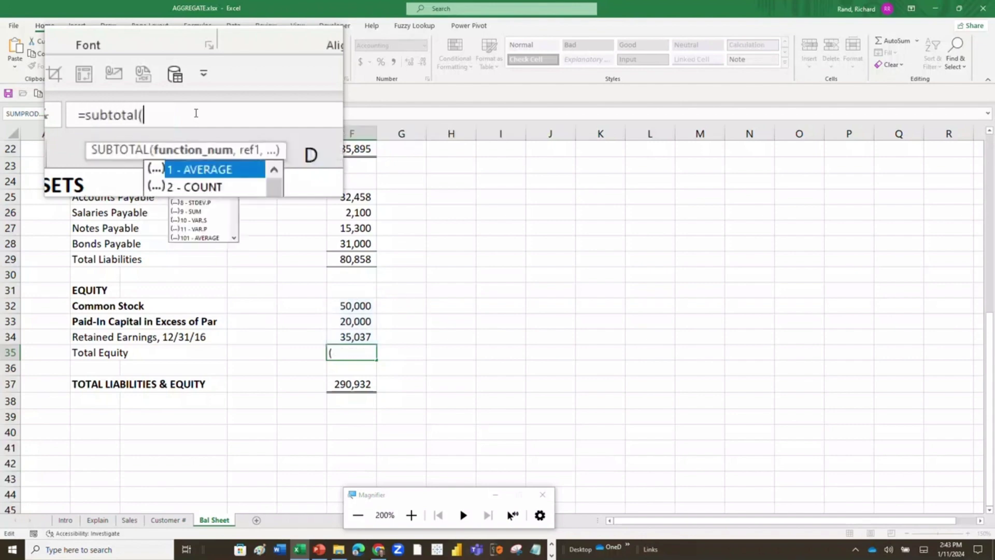
{"action": "type", "text": "9,"}
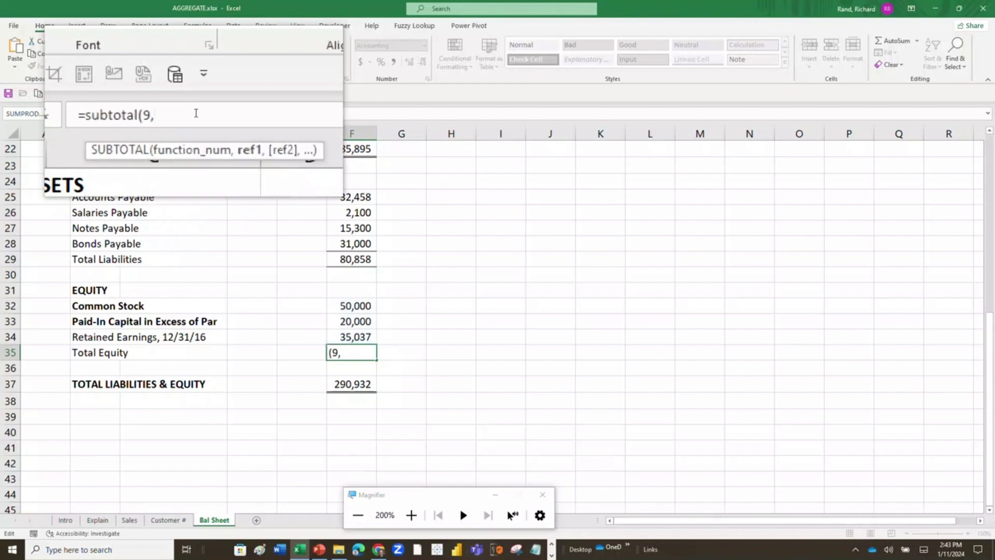
{"action": "left_click_drag", "start_coordinate": [344, 306], "coordinate": [342, 324]}
{"action": "type", "text": ")"}
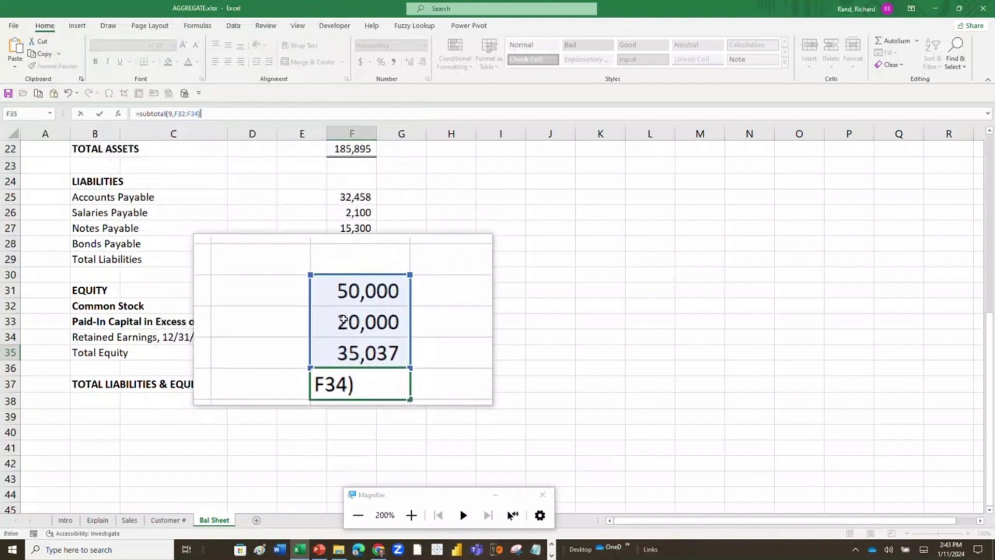
{"action": "key", "text": "Return"}
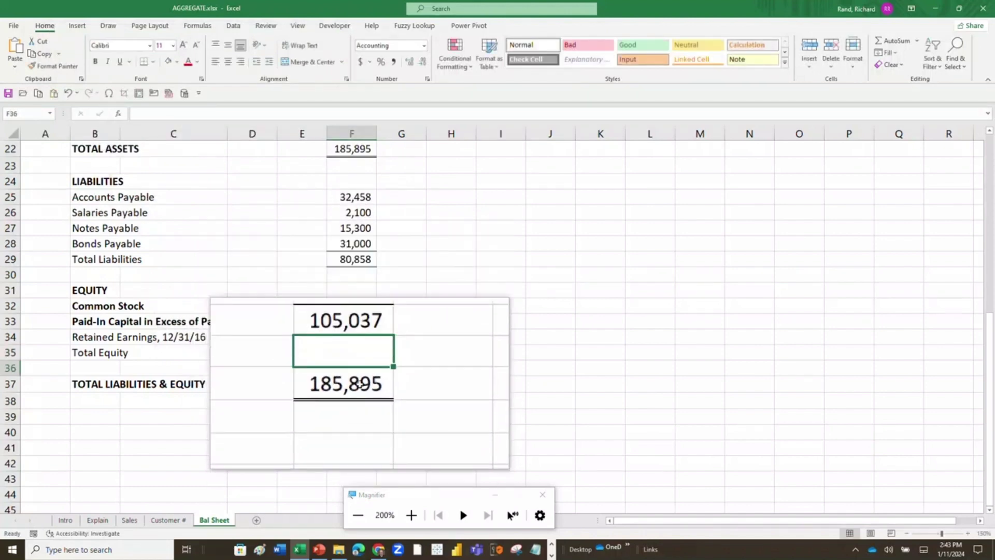
{"action": "key", "text": "super+Escape"}
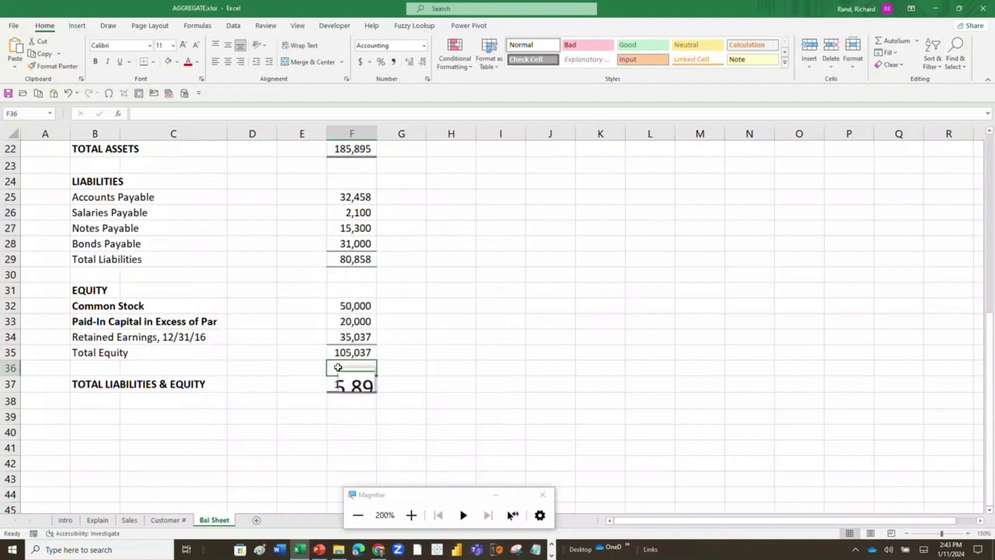